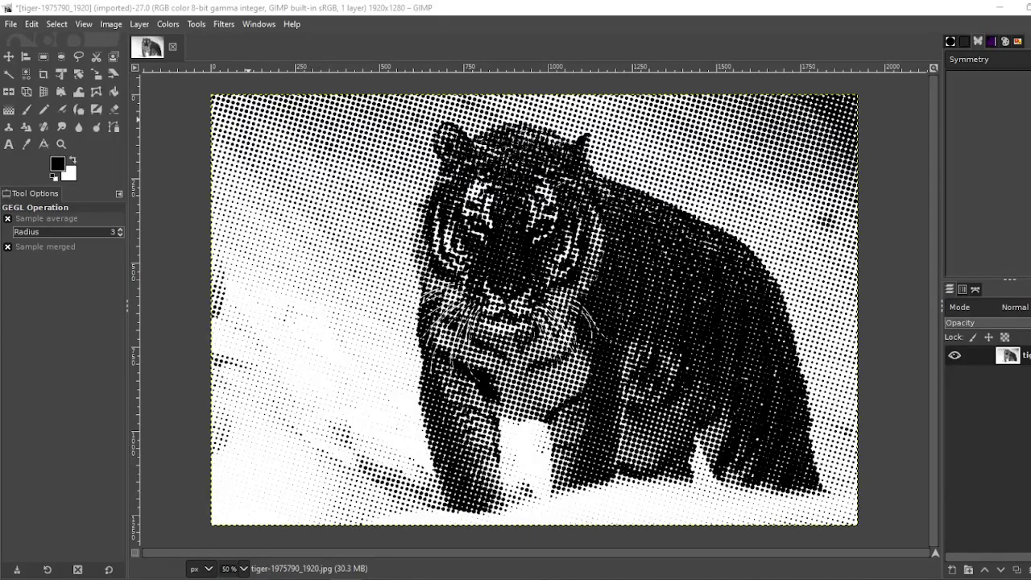
# Reopen the tiger photo from the recent files list.
pyautogui.click(11, 24)
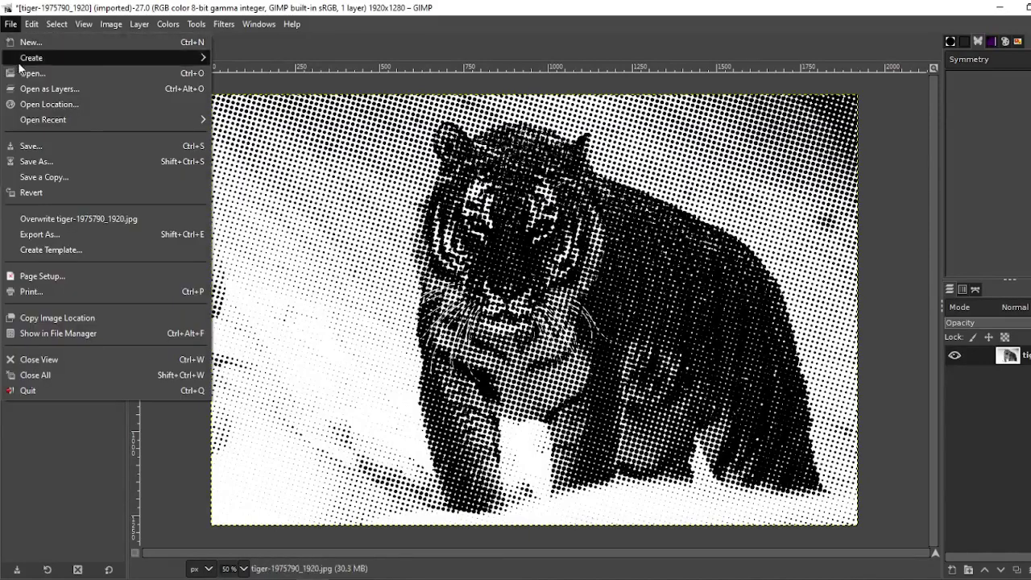
pyautogui.moveTo(40, 119)
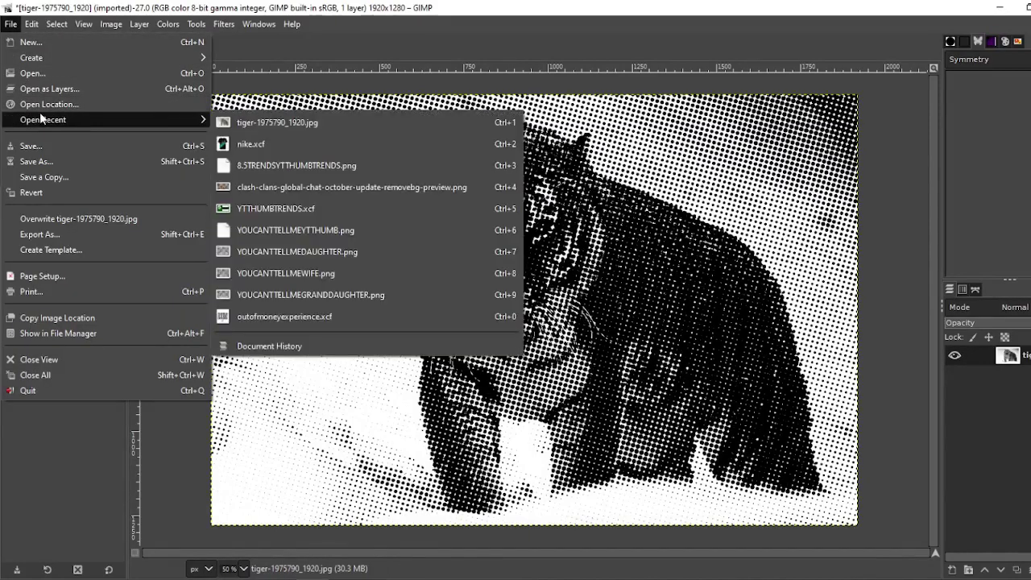
pyautogui.click(244, 122)
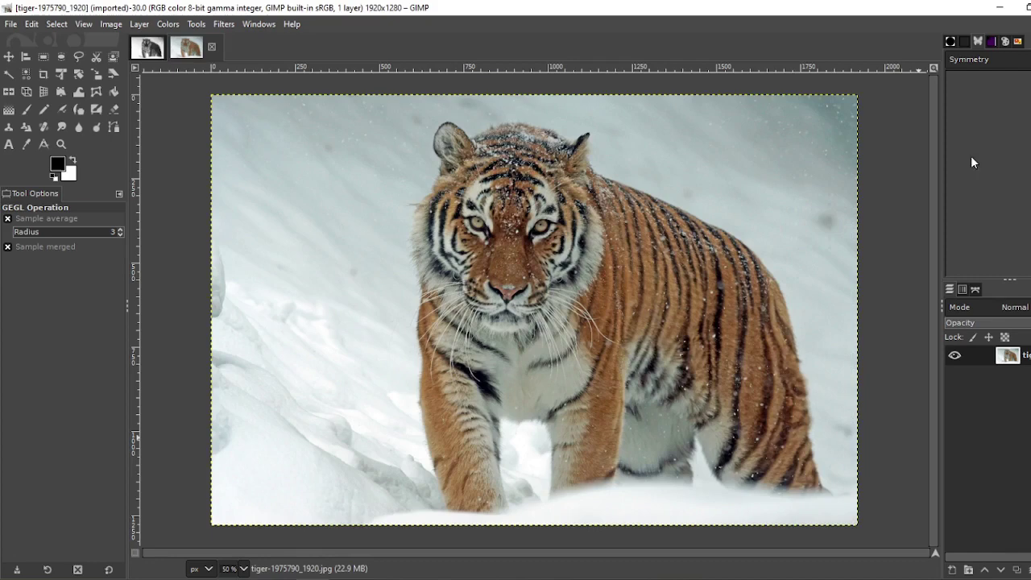
# Apply the Newsprint filter to the tiger with Circle pattern and period 15.
pyautogui.click(228, 25)
pyautogui.moveTo(250, 148)
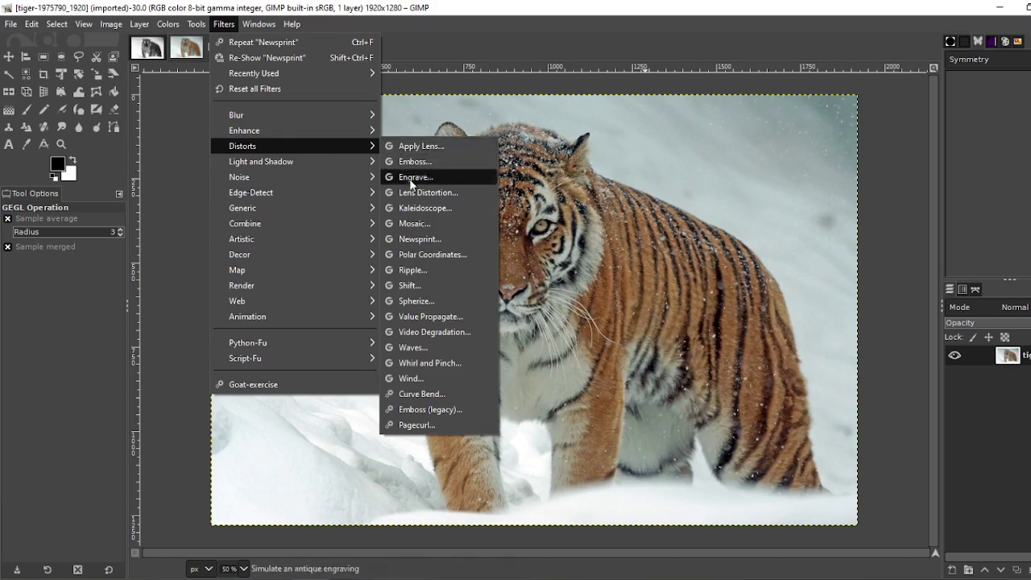
pyautogui.click(414, 237)
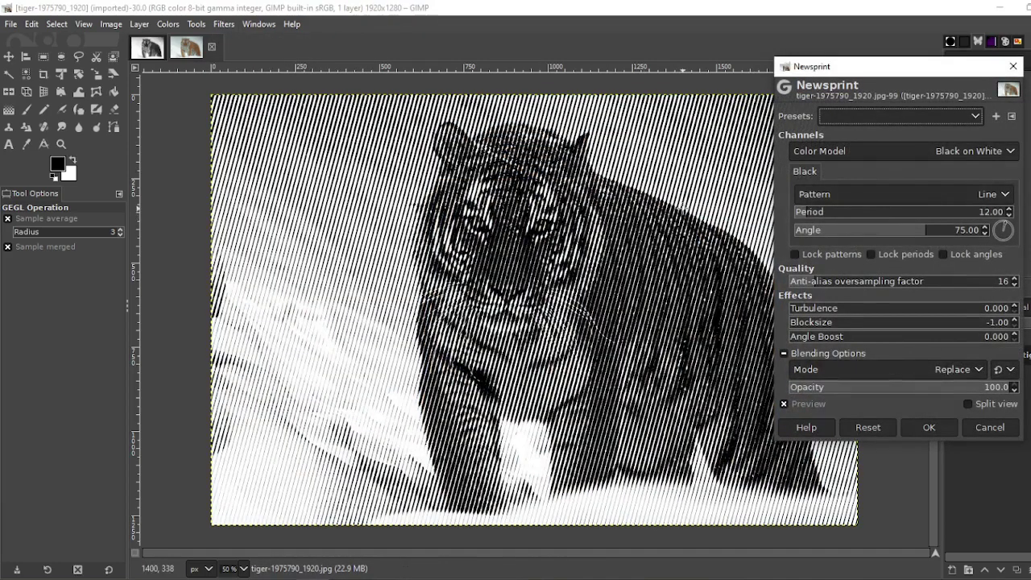
pyautogui.click(845, 194)
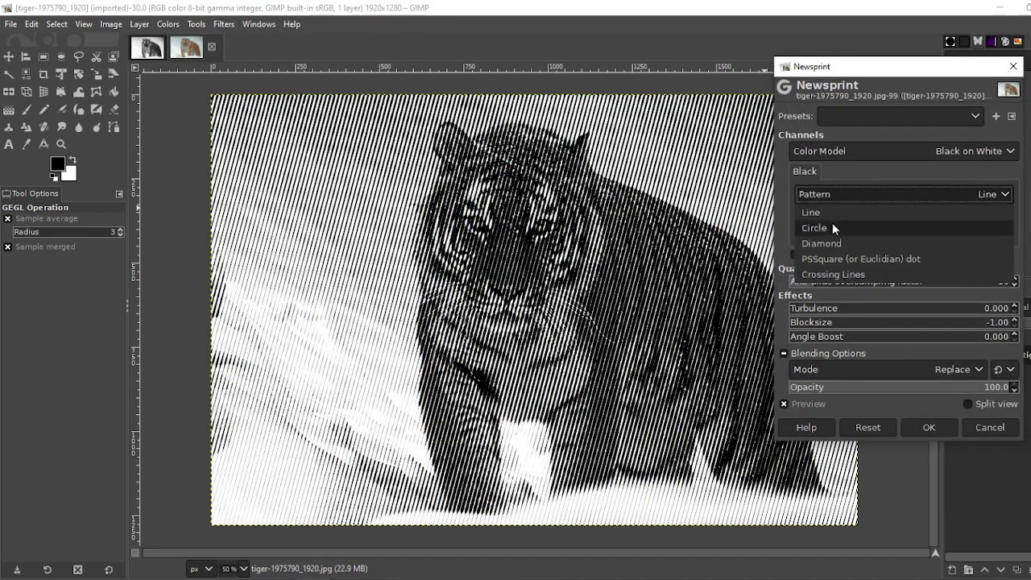
pyautogui.click(832, 225)
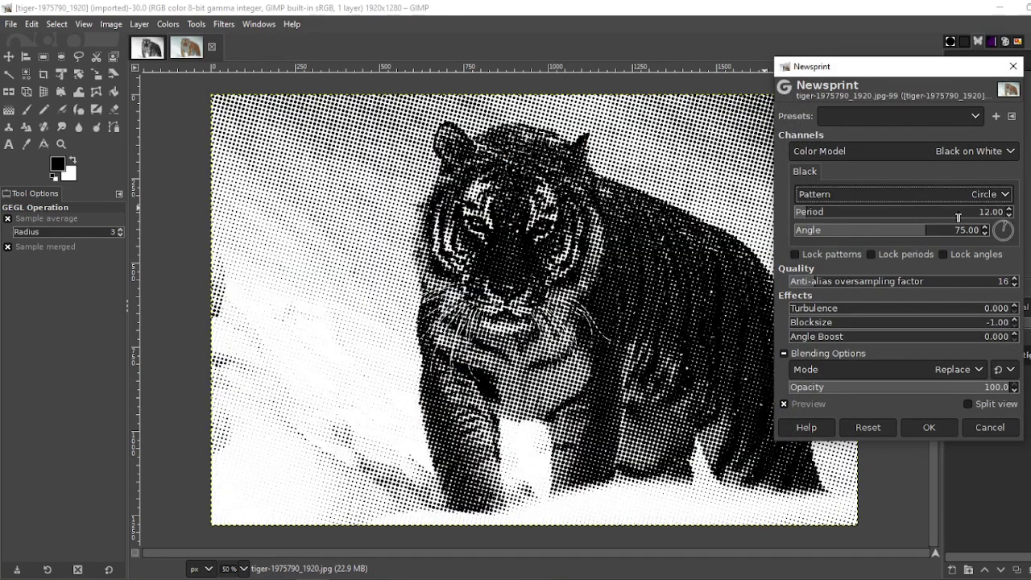
pyautogui.click(987, 213)
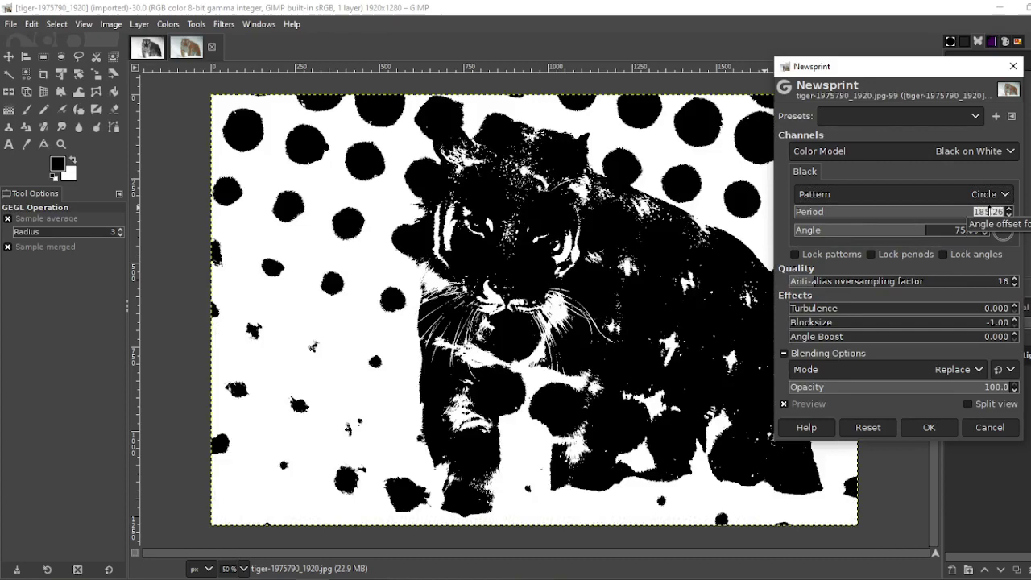
pyautogui.write('15')
pyautogui.press('Return')
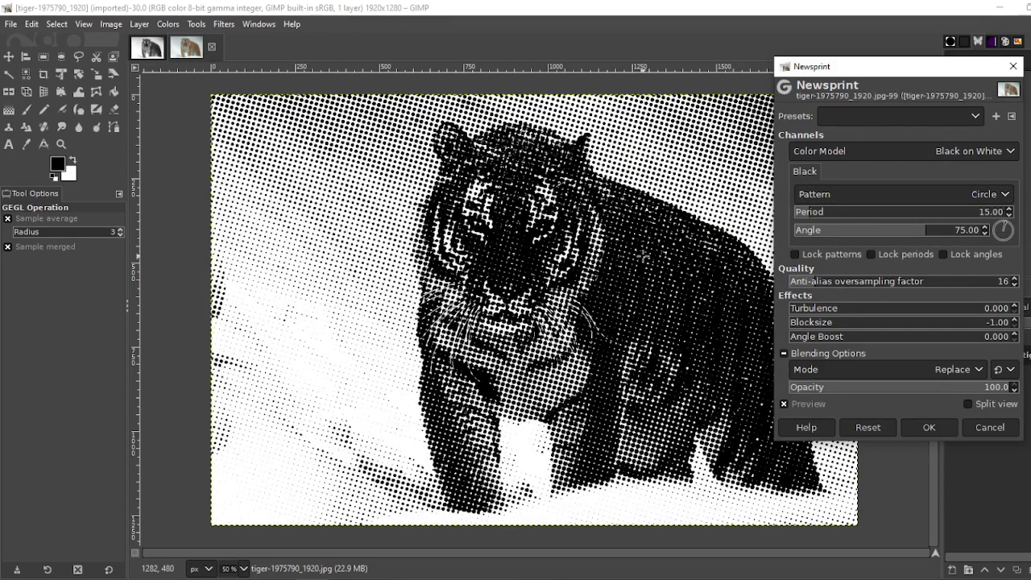
pyautogui.click(929, 427)
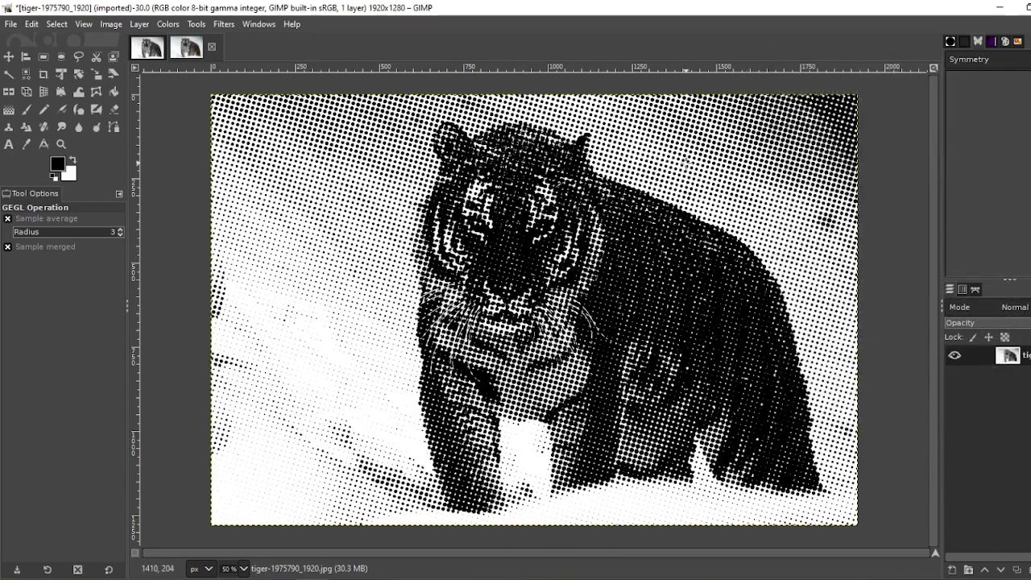
# Close the halftone tiger copy without saving and reopen nike.xcf from recent files.
pyautogui.click(213, 50)
pyautogui.click(561, 374)
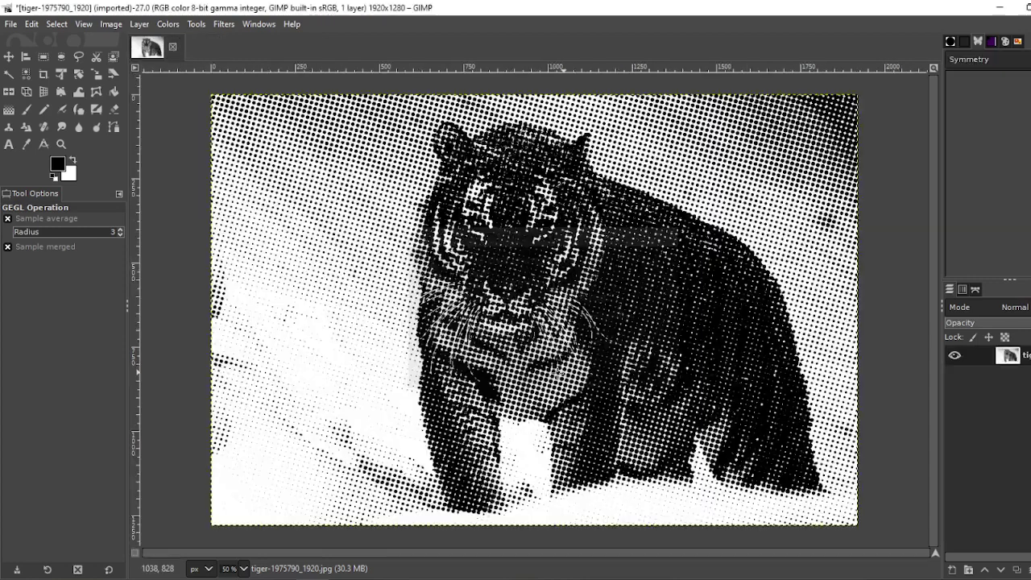
pyautogui.click(11, 24)
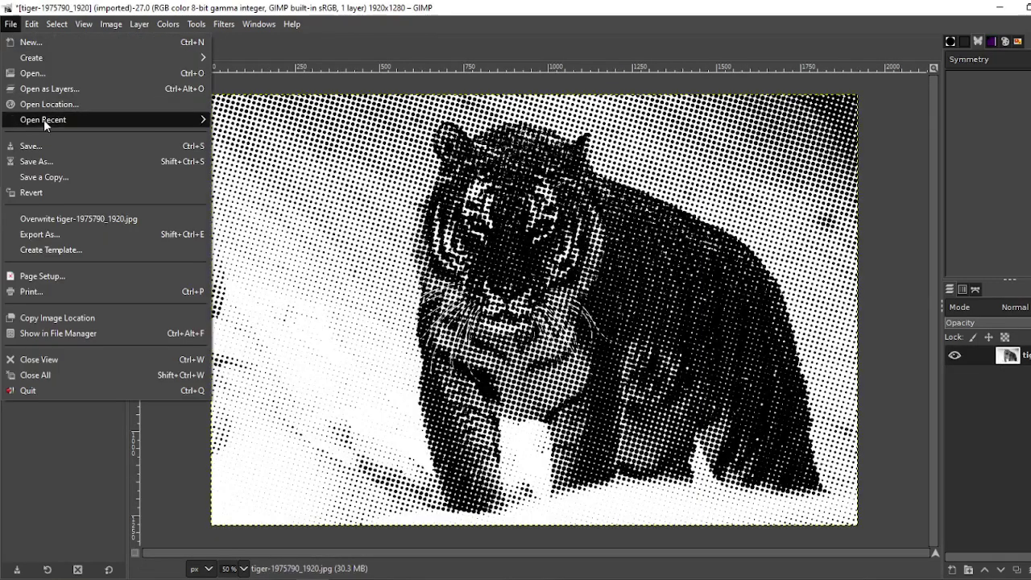
pyautogui.moveTo(190, 122)
pyautogui.click(232, 145)
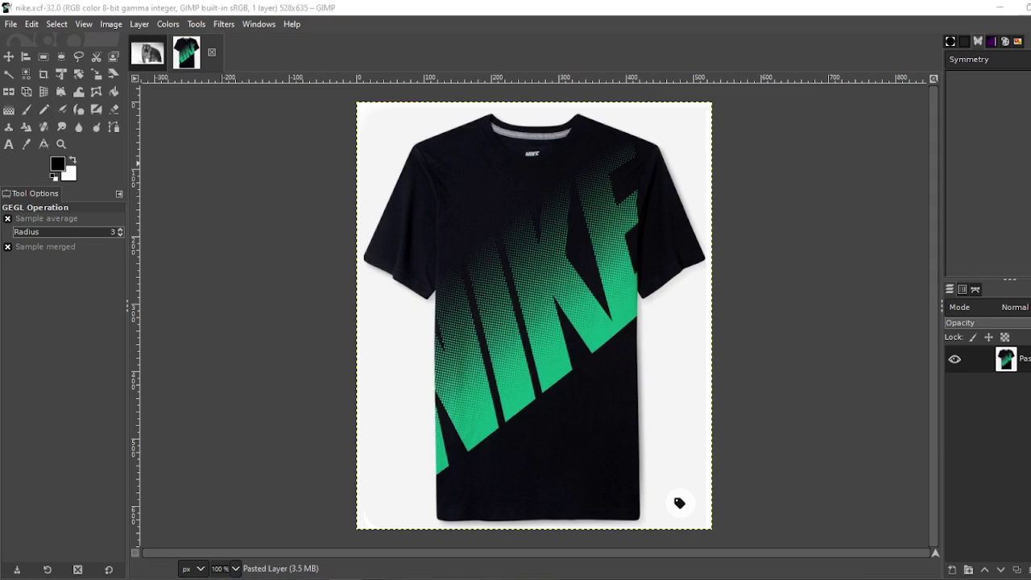
# Create a new blank 3000×3000 px image.
pyautogui.click(12, 25)
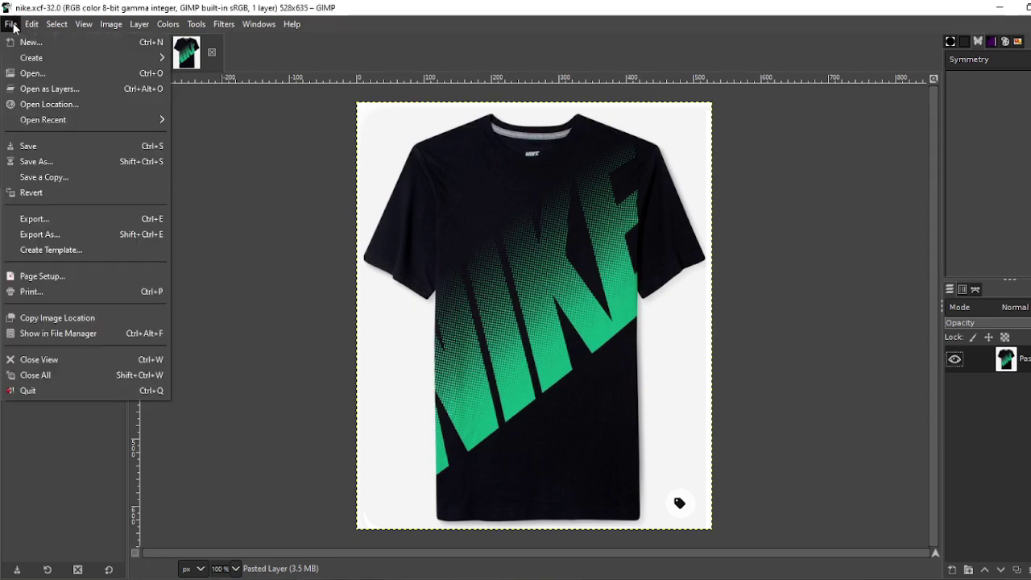
pyautogui.click(30, 42)
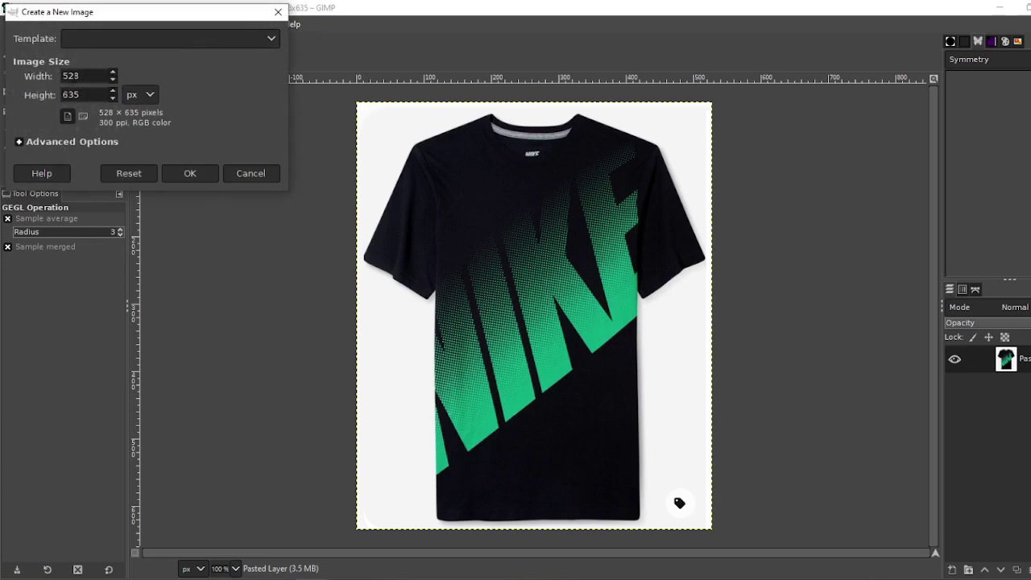
pyautogui.write('3000')
pyautogui.press('Tab')
pyautogui.write('3')
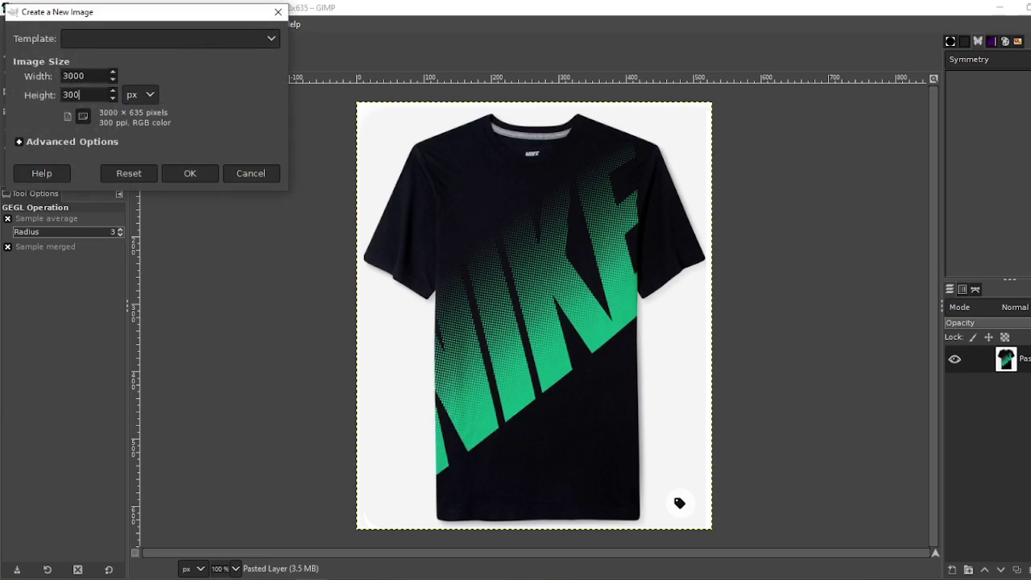
pyautogui.click(191, 174)
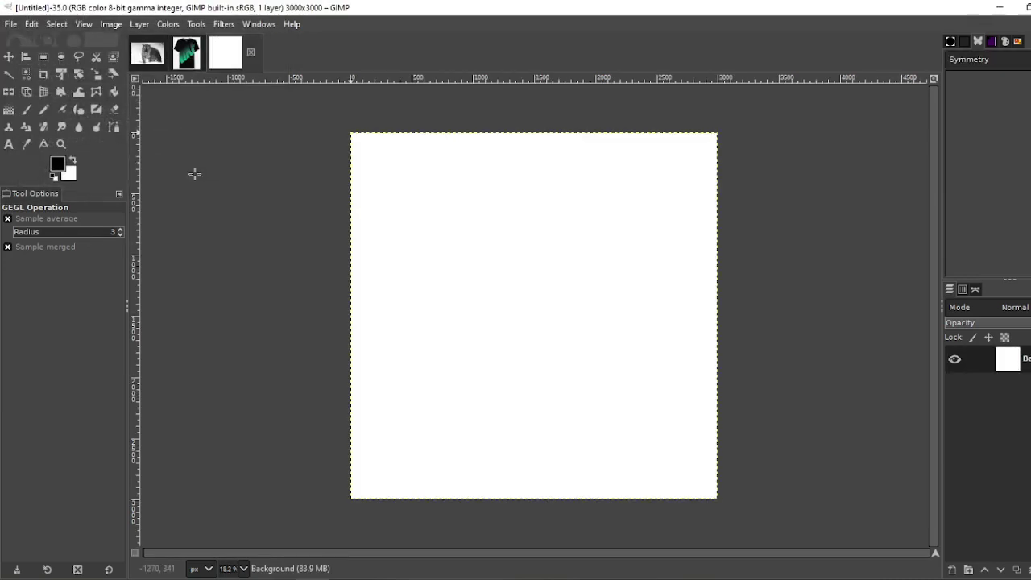
# Add the text SLOGAN at 500 px and move it toward the canvas centre.
pyautogui.click(10, 147)
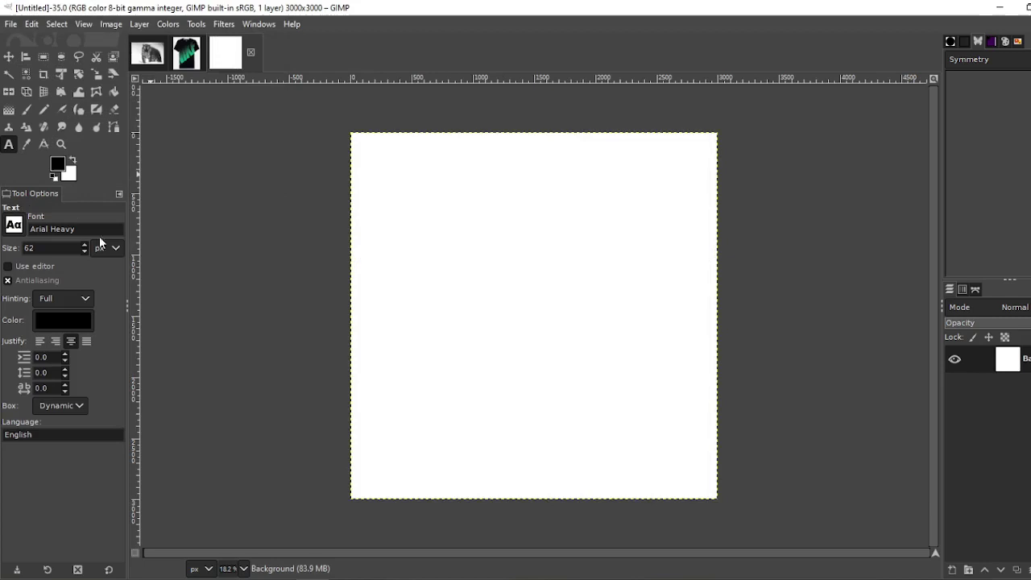
pyautogui.click(432, 280)
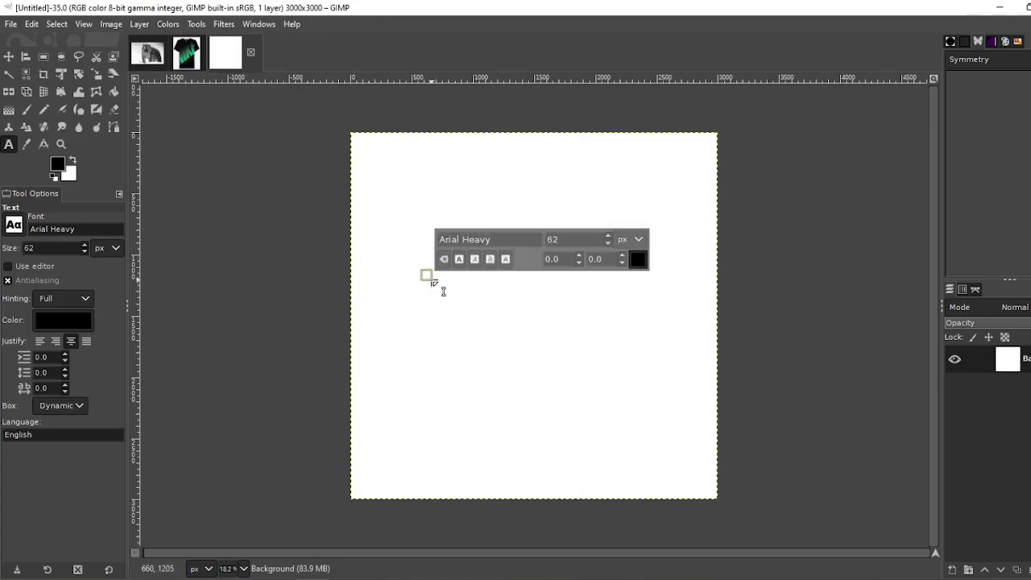
pyautogui.write('SLOGA')
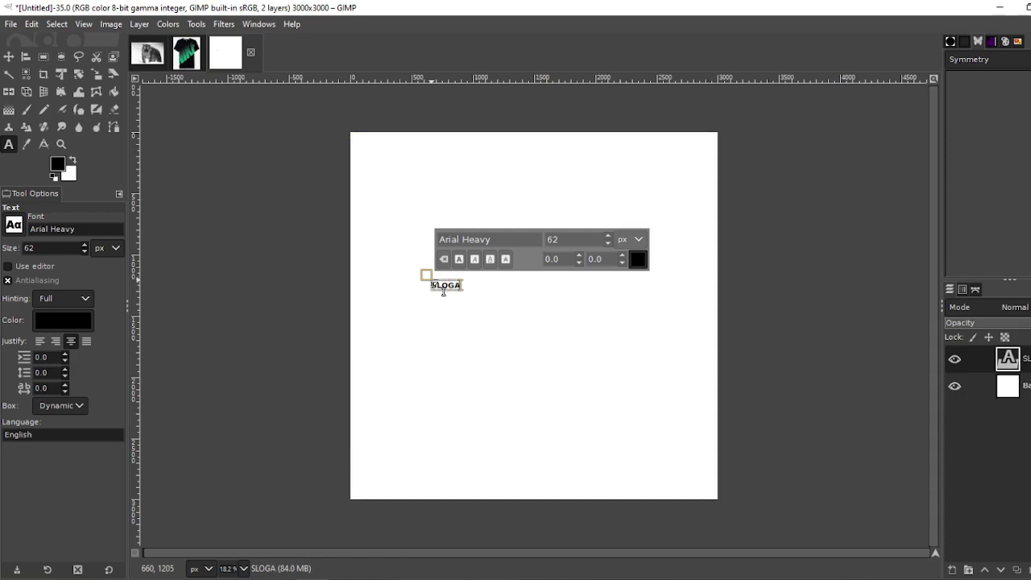
pyautogui.write('N')
pyautogui.hotkey('ctrl', 'a')
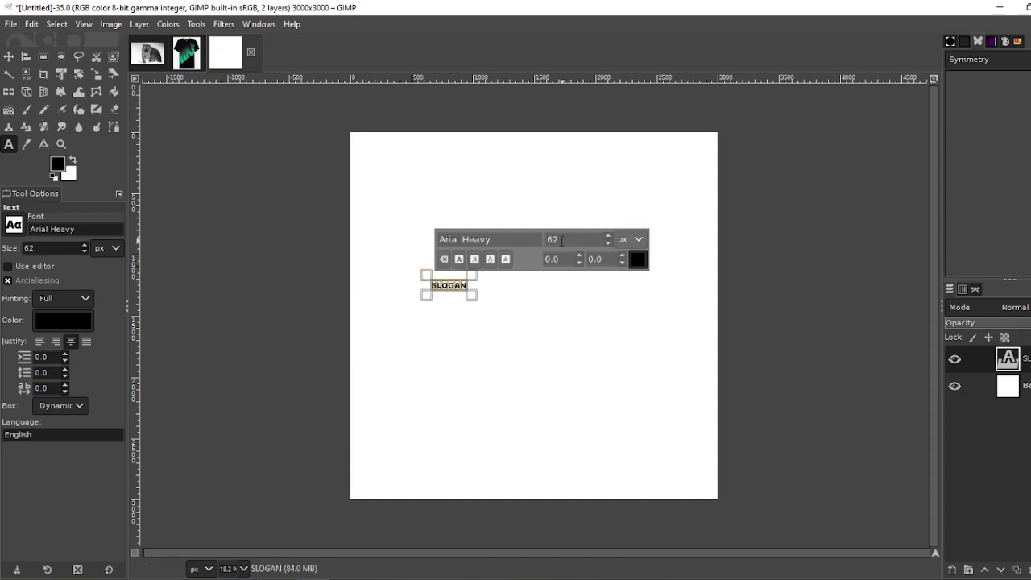
pyautogui.click(558, 239)
pyautogui.write('500')
pyautogui.press('Return')
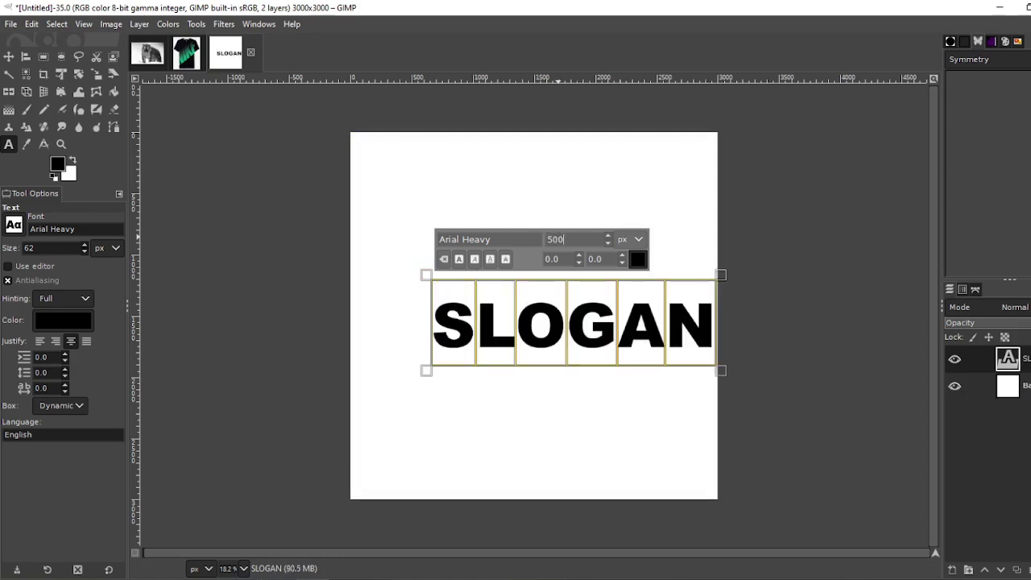
pyautogui.click(6, 55)
pyautogui.moveTo(559, 340); pyautogui.dragTo(518, 309)
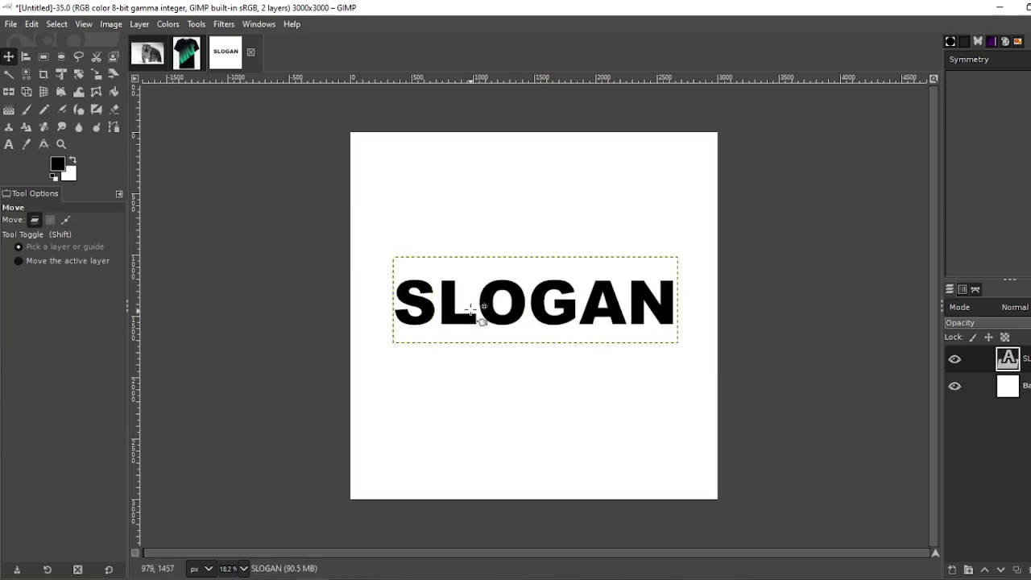
# Select the black SLOGAN letters by colour and fill them with an upward dark-to-light gradient.
pyautogui.click(27, 74)
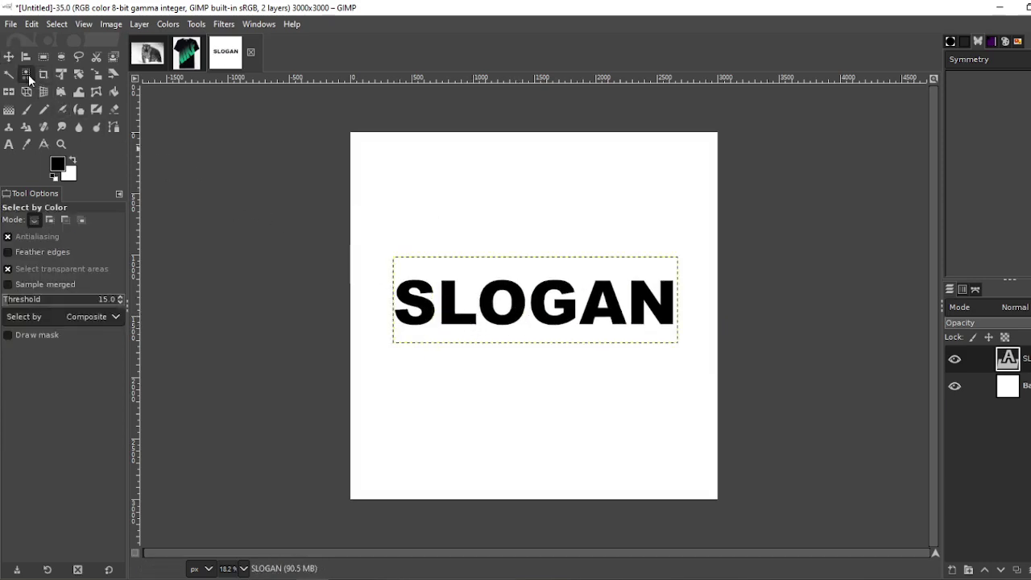
pyautogui.click(433, 272)
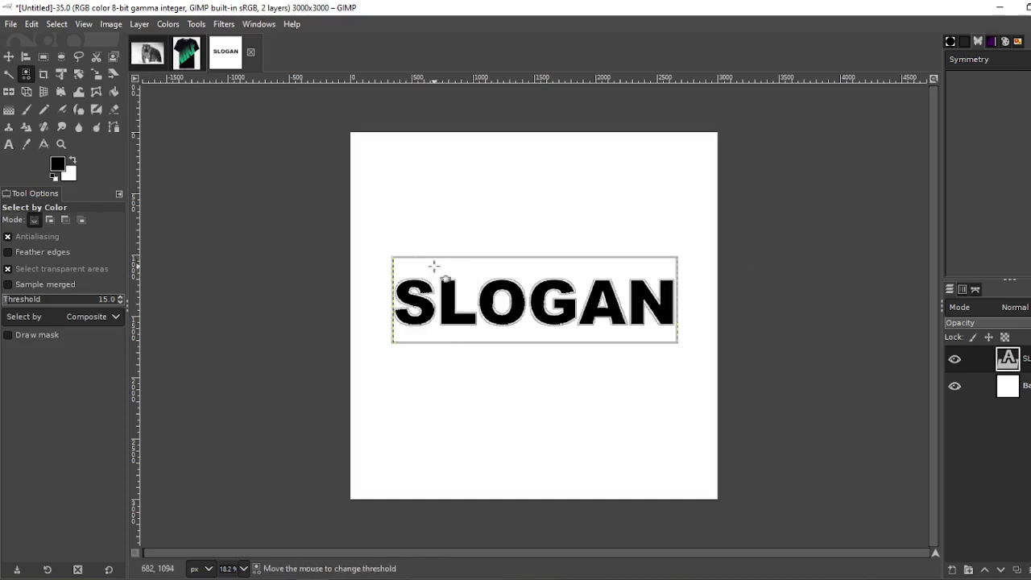
pyautogui.click(58, 25)
pyautogui.click(73, 74)
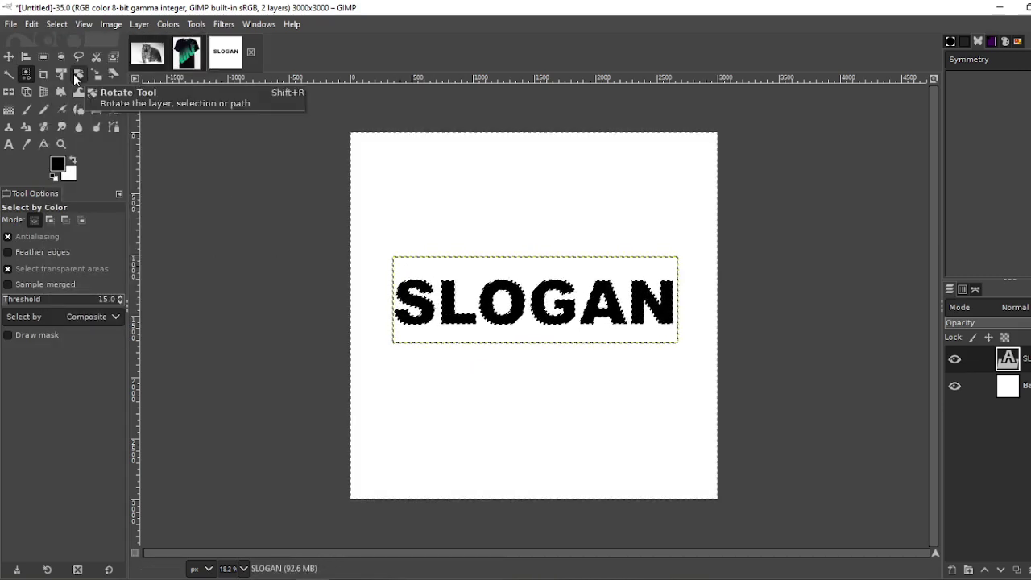
pyautogui.click(14, 112)
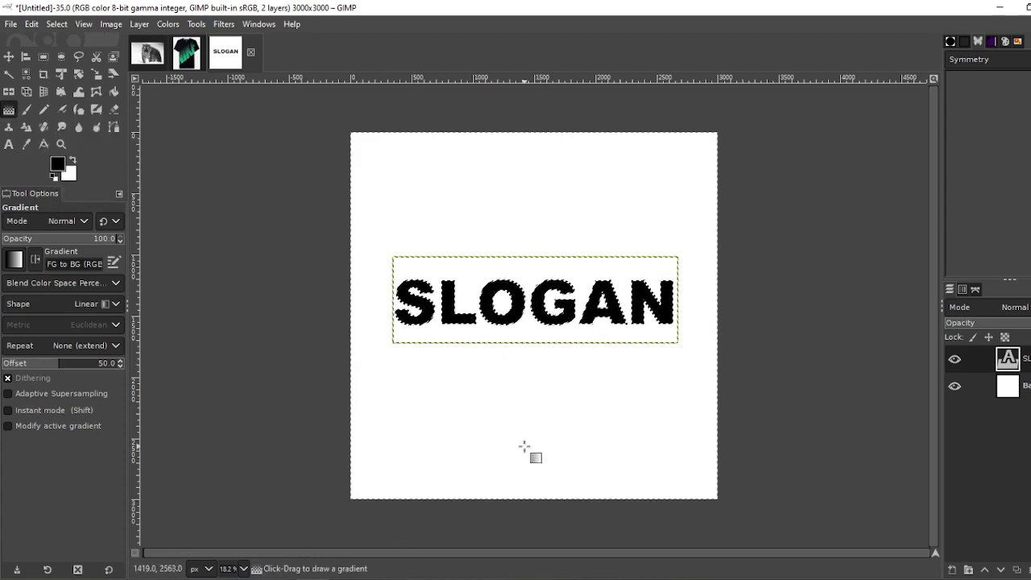
pyautogui.moveTo(524, 445); pyautogui.dragTo(536, 282)
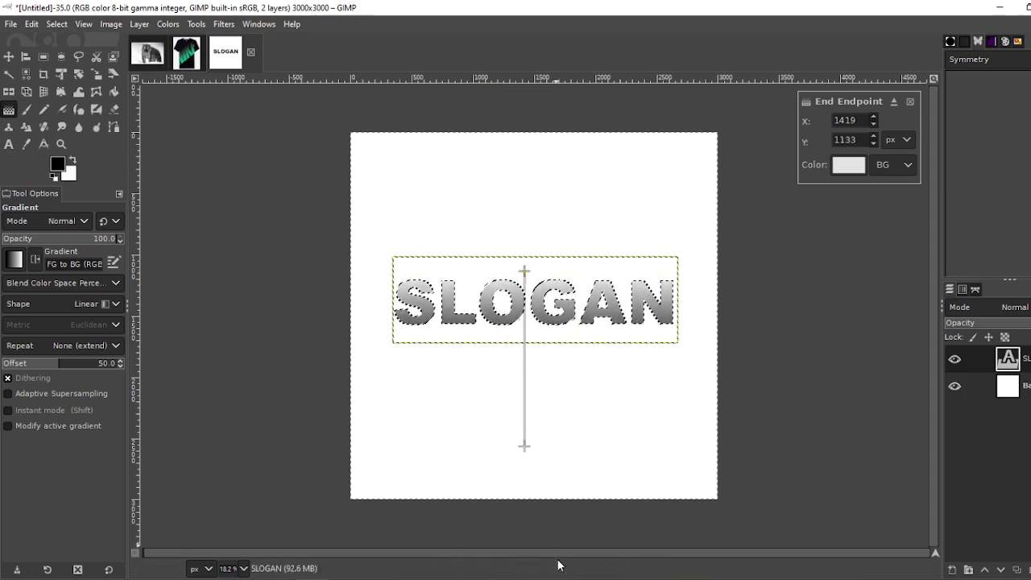
pyautogui.press('Return')
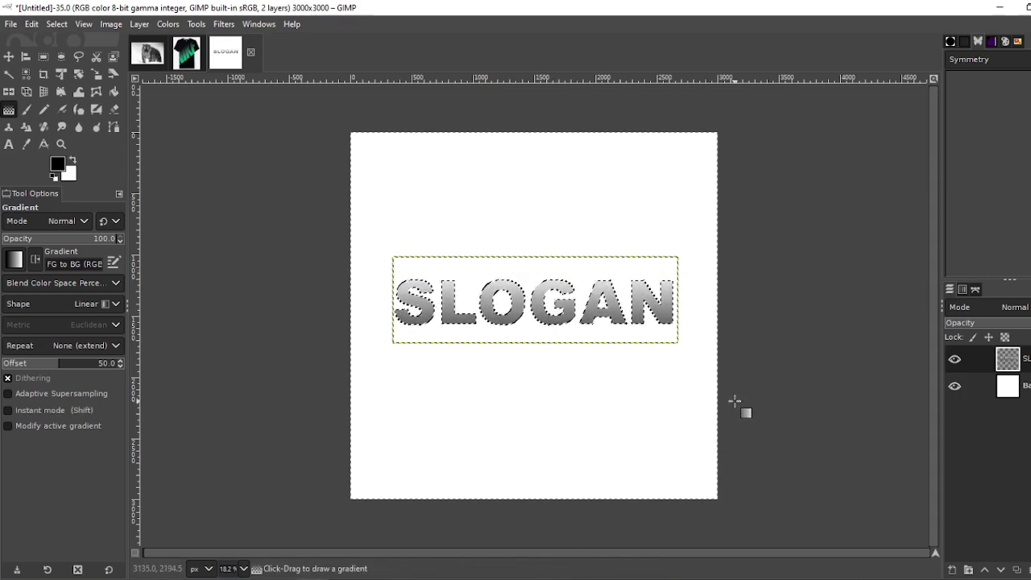
# Apply Newsprint with Circle pattern and period 15 to the letters, then deselect.
pyautogui.click(226, 24)
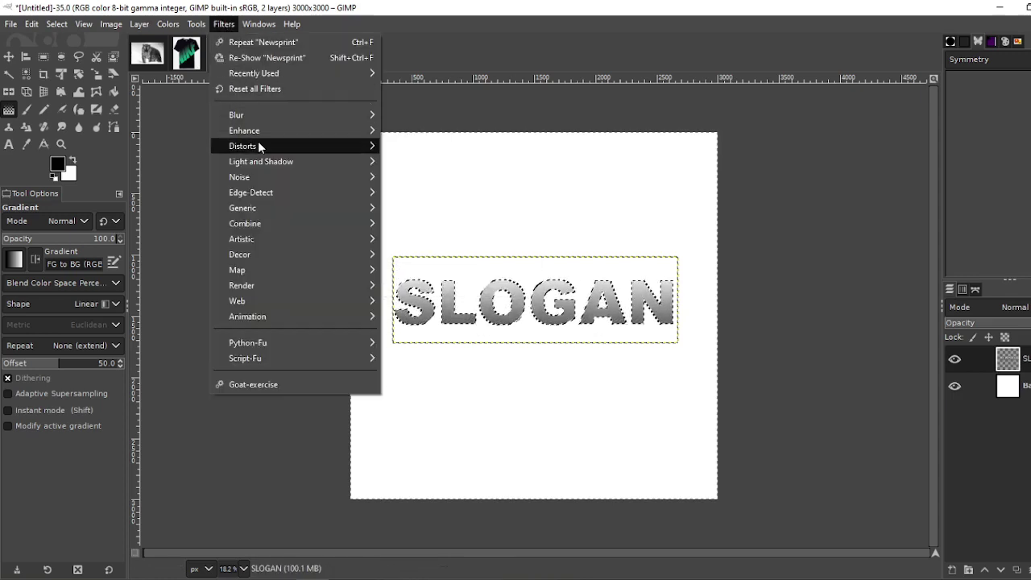
pyautogui.moveTo(309, 142)
pyautogui.click(419, 239)
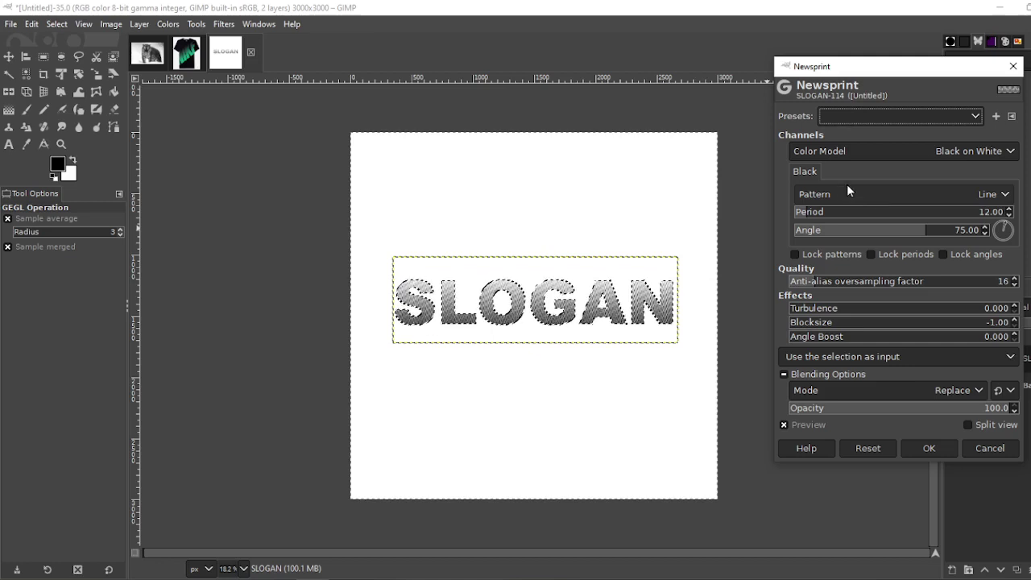
pyautogui.click(839, 190)
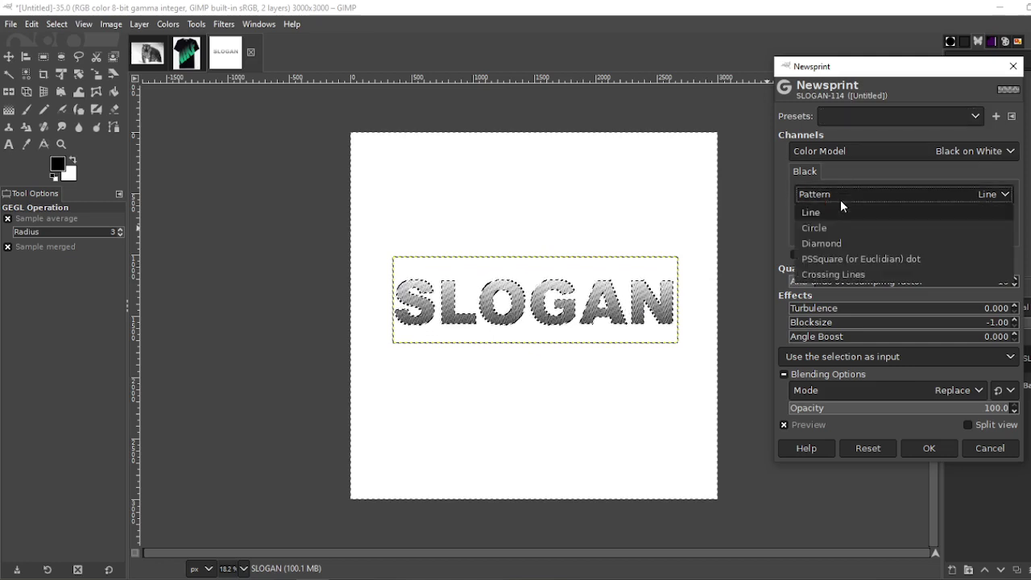
pyautogui.click(822, 227)
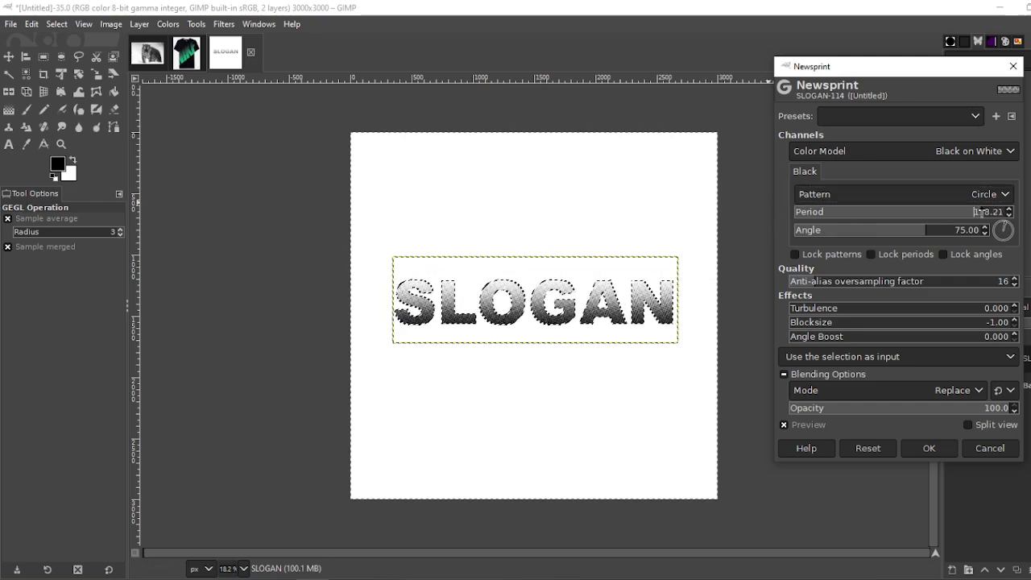
pyautogui.click(1009, 208)
pyautogui.click(1009, 208)
pyautogui.click(1009, 207)
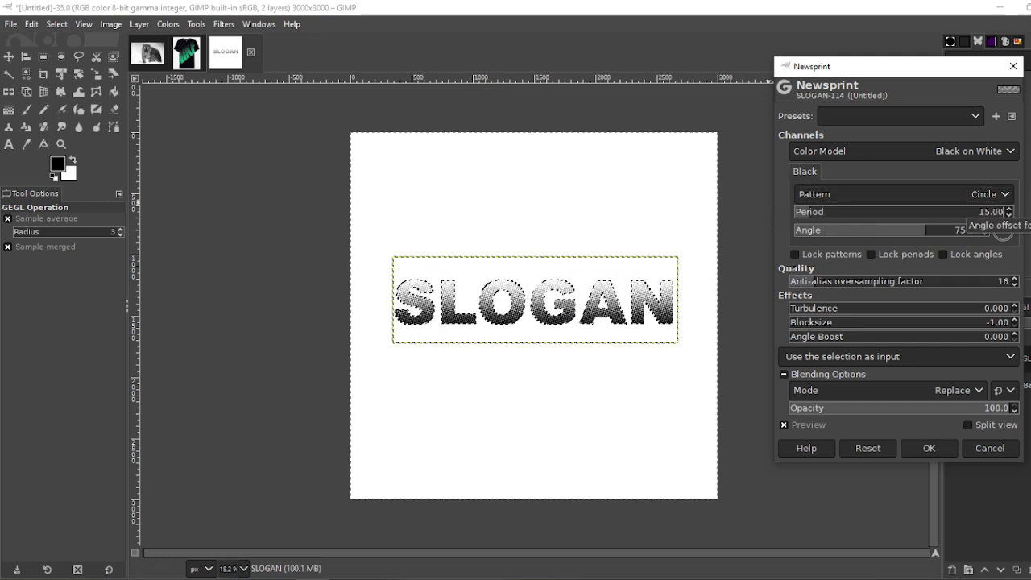
pyautogui.click(929, 448)
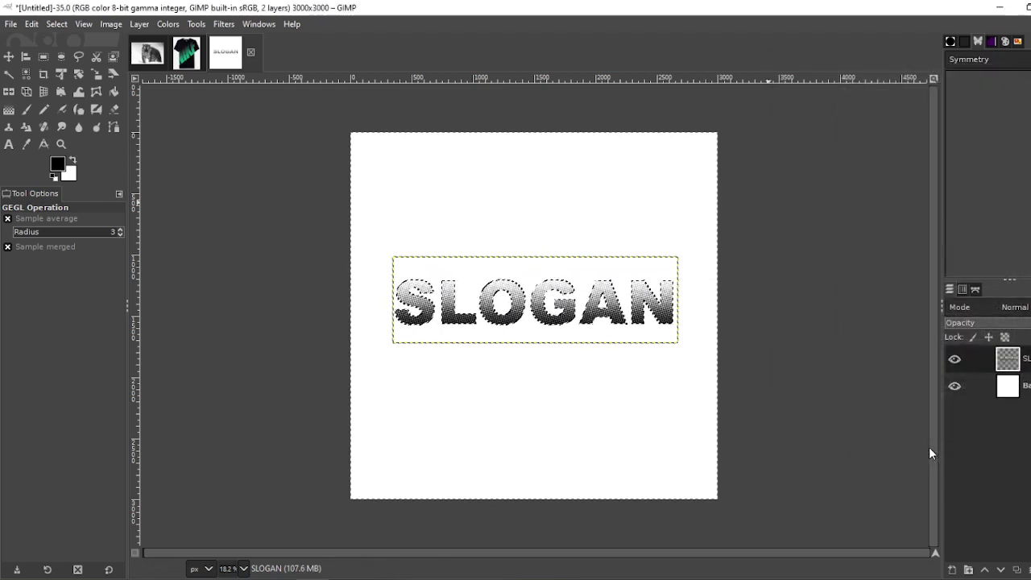
pyautogui.click(67, 22)
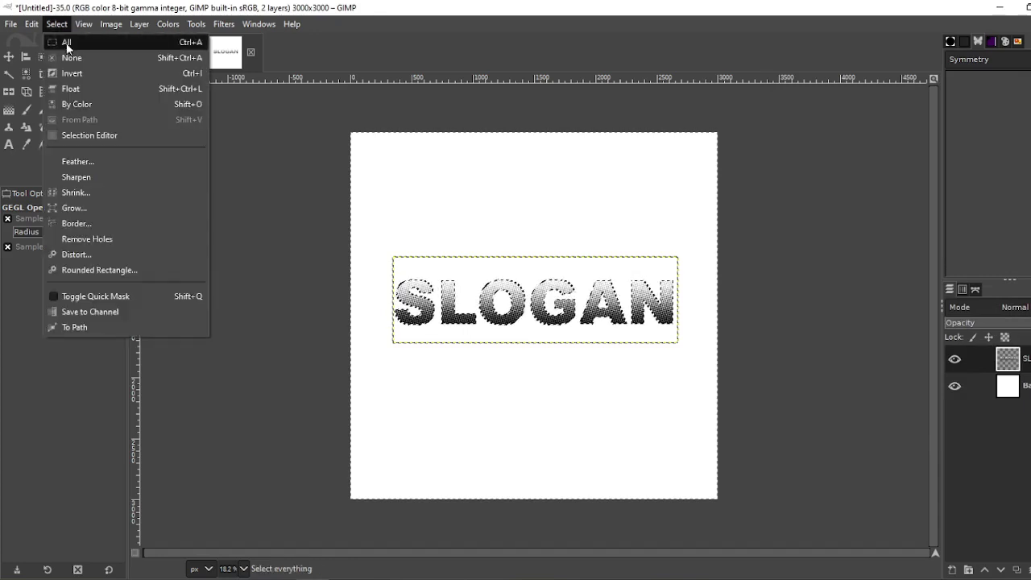
pyautogui.click(70, 60)
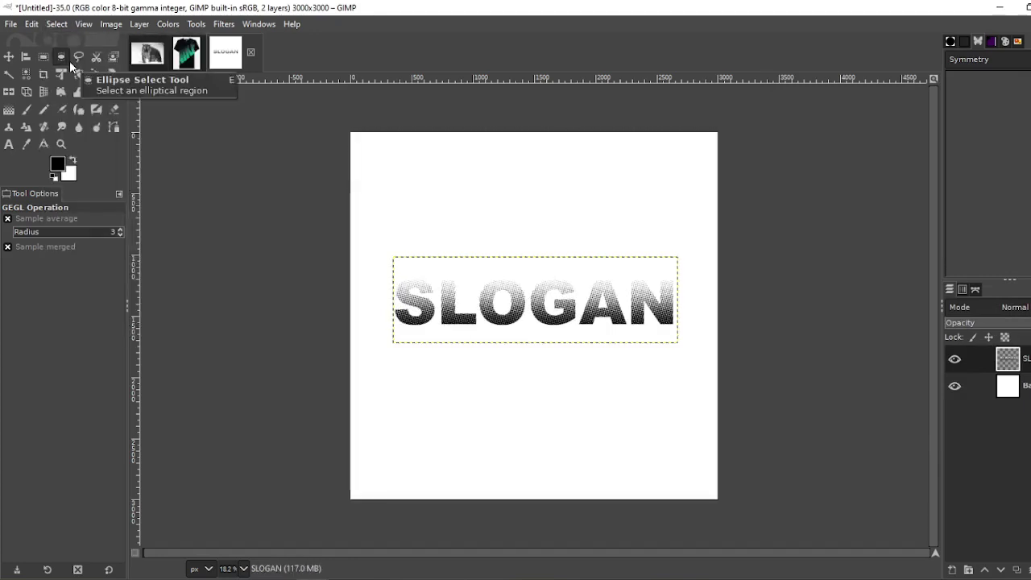
# Fill the Background layer with orange ff8400.
pyautogui.click(997, 391)
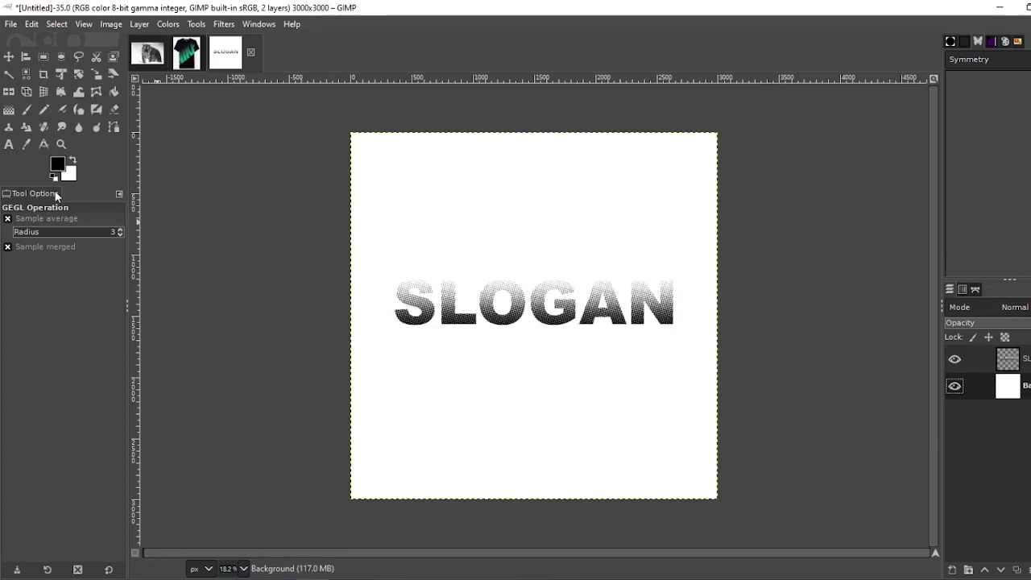
pyautogui.click(58, 165)
pyautogui.click(168, 287)
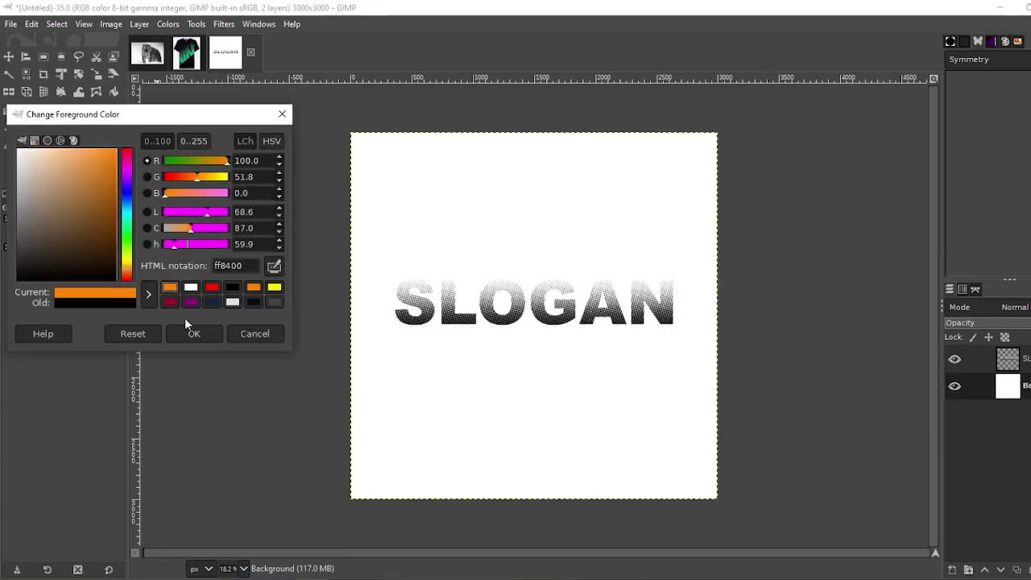
pyautogui.click(194, 333)
pyautogui.moveTo(60, 168); pyautogui.dragTo(447, 377)
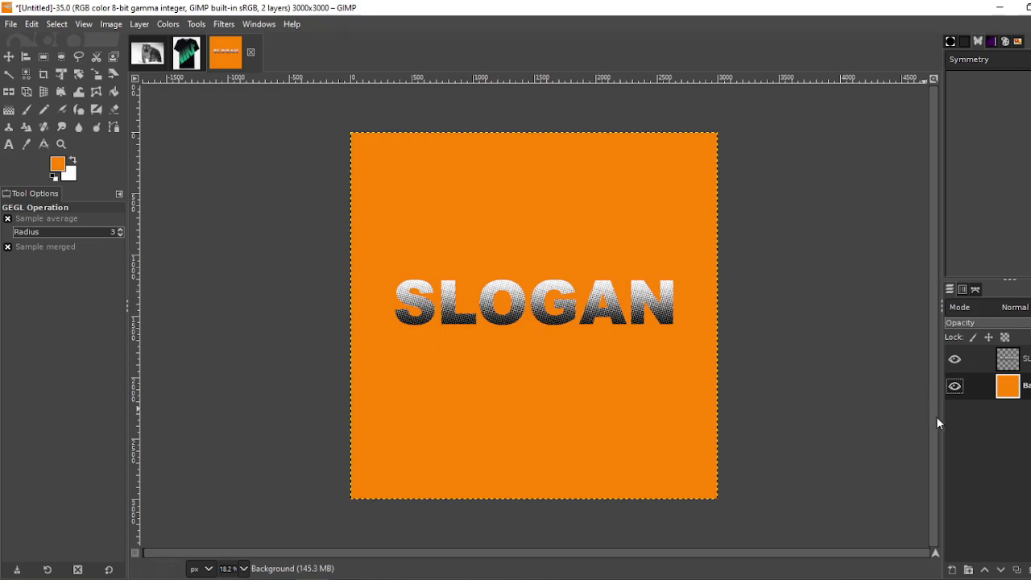
# On the SLOGAN layer at 100% zoom, select the black dots by colour and invert.
pyautogui.click(986, 359)
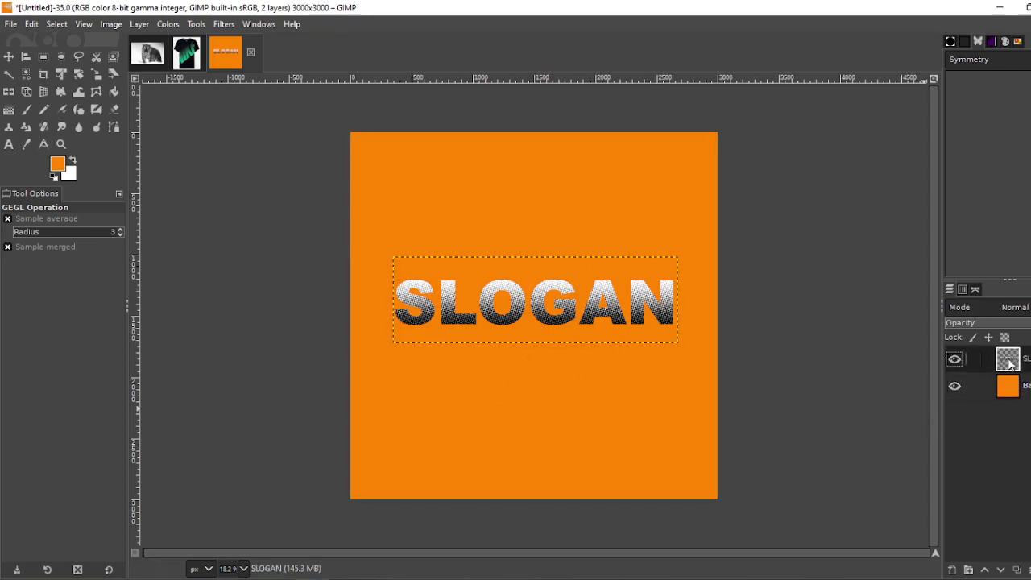
pyautogui.click(244, 568)
pyautogui.click(238, 489)
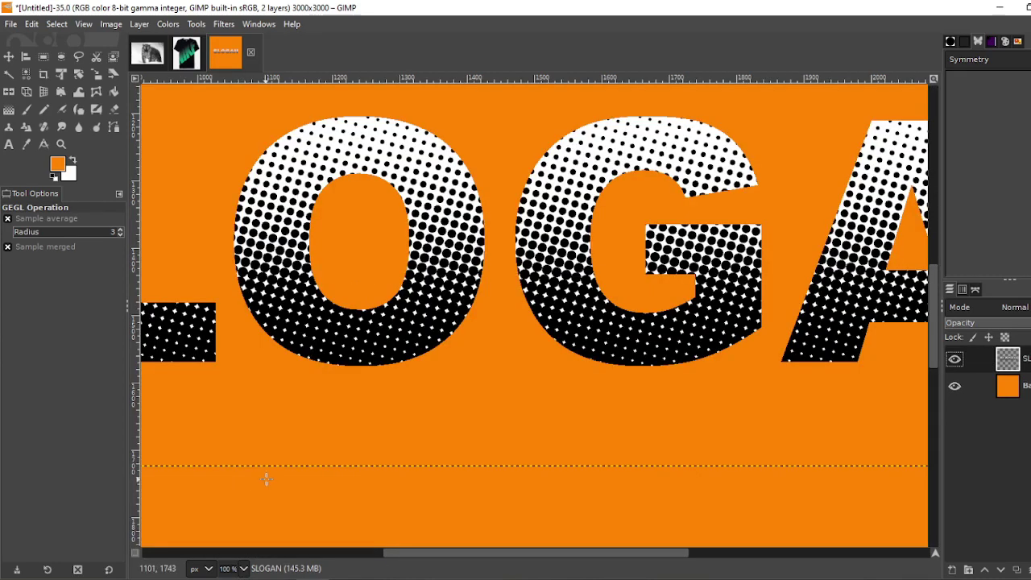
pyautogui.click(27, 76)
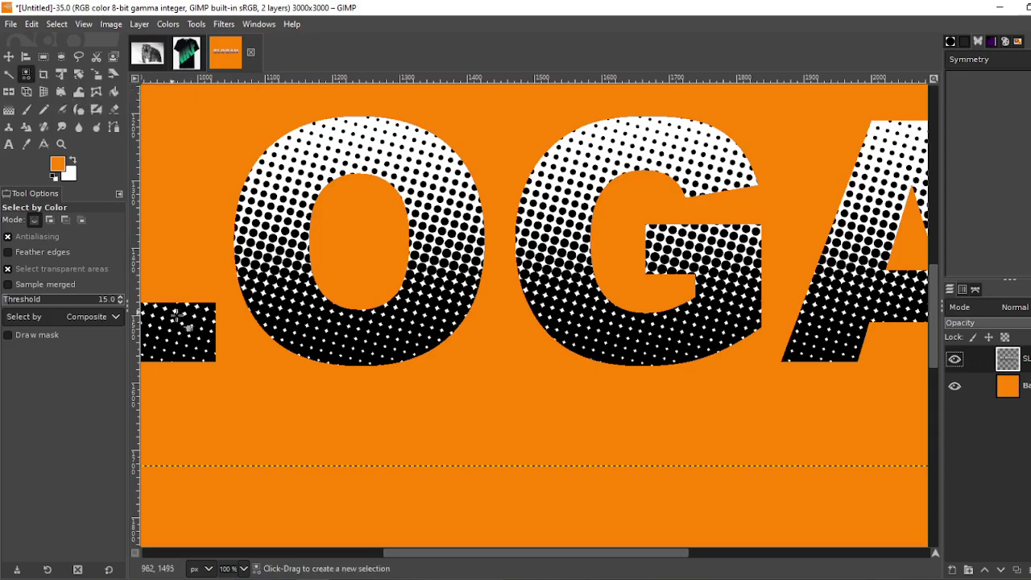
pyautogui.click(617, 347)
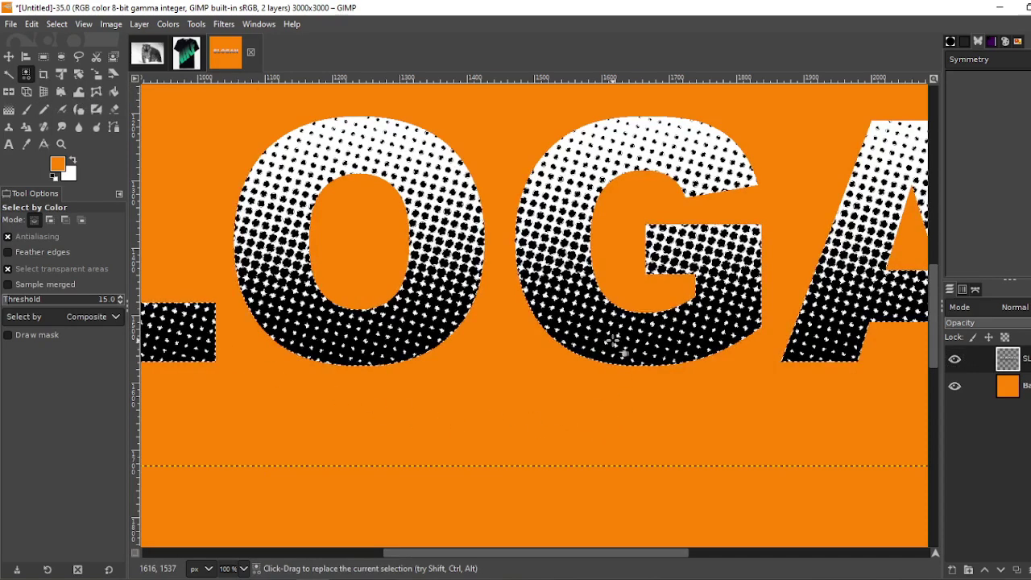
pyautogui.click(56, 23)
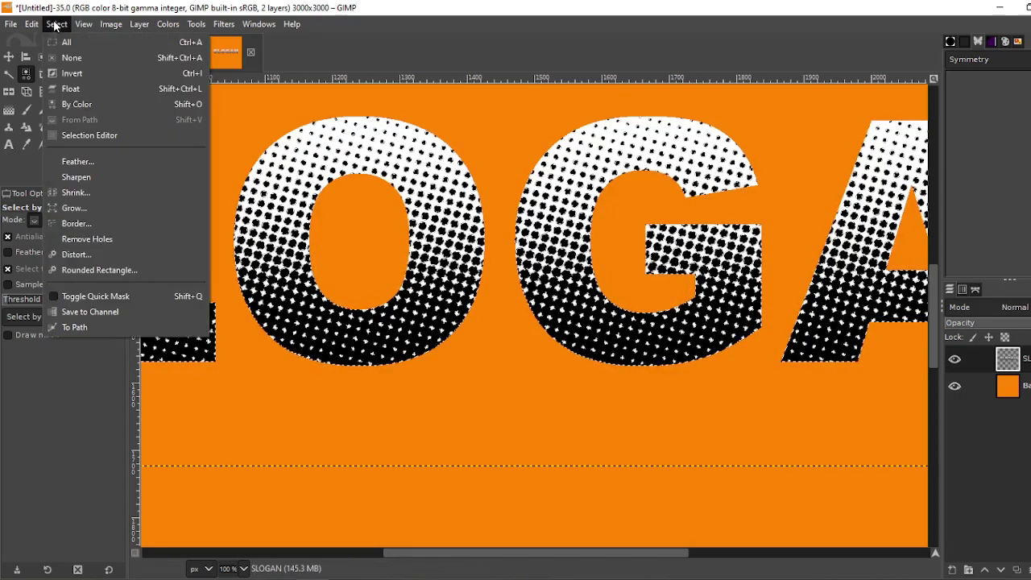
pyautogui.click(68, 74)
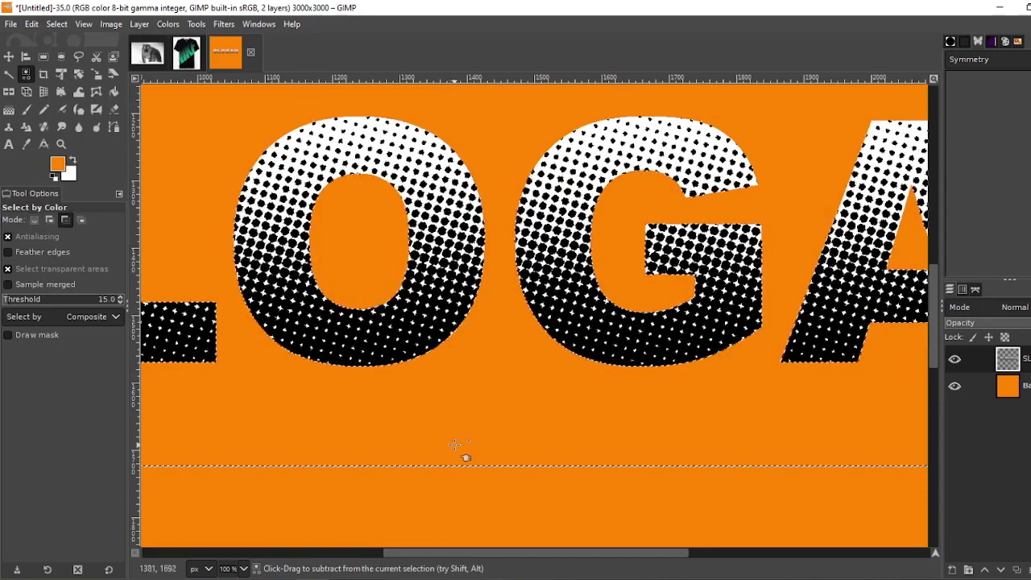
pyautogui.keyDown('ctrl'); pyautogui.scroll(-3, 465, 456); pyautogui.keyUp('ctrl')
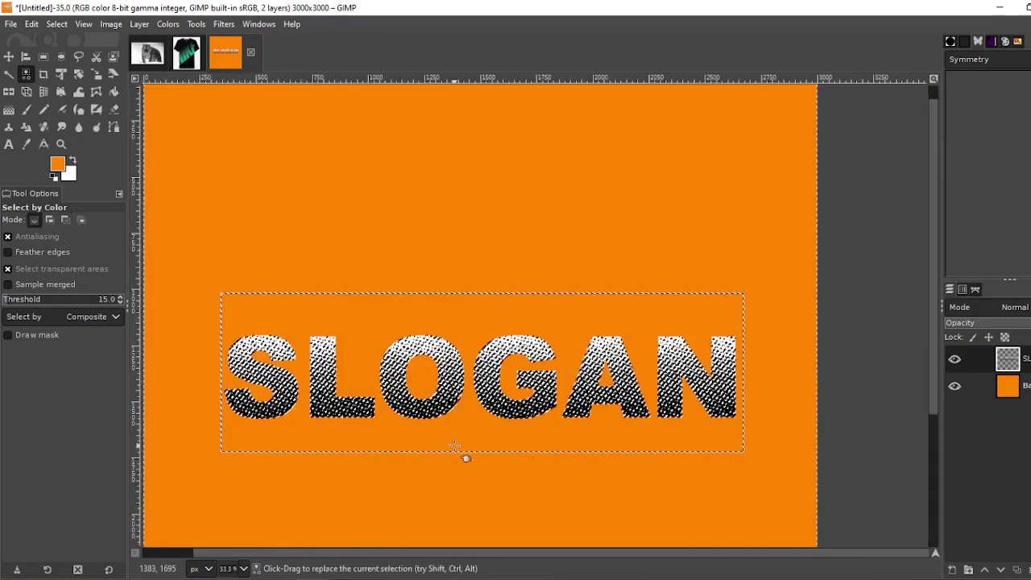
# Erase the white dots across SLOGAN with a size 934 eraser, then deselect.
pyautogui.click(118, 104)
pyautogui.moveTo(258, 427)
pyautogui.mouseDown()
pyautogui.moveTo(217, 381)
pyautogui.moveTo(506, 353)
pyautogui.moveTo(672, 359)
pyautogui.moveTo(744, 392)
pyautogui.mouseUp()
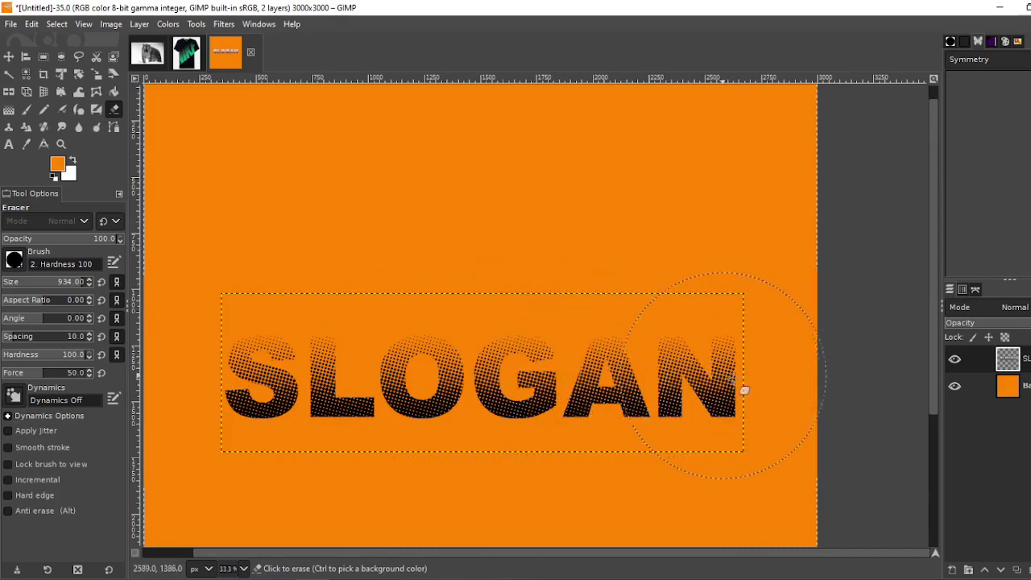
pyautogui.moveTo(518, 377)
pyautogui.mouseDown()
pyautogui.moveTo(258, 367)
pyautogui.moveTo(870, 369)
pyautogui.moveTo(483, 360)
pyautogui.moveTo(296, 406)
pyautogui.mouseUp()
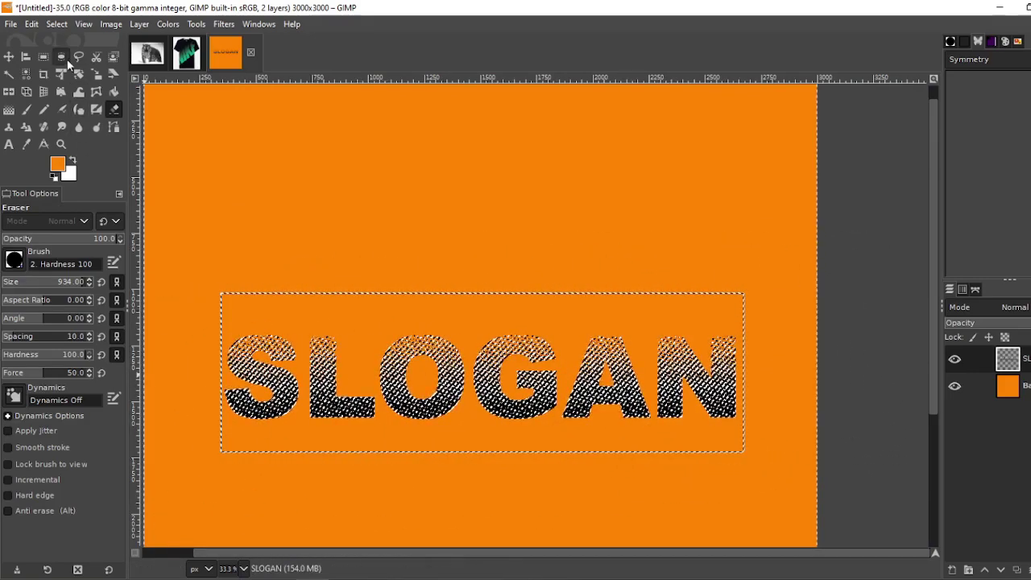
pyautogui.click(57, 23)
pyautogui.click(68, 57)
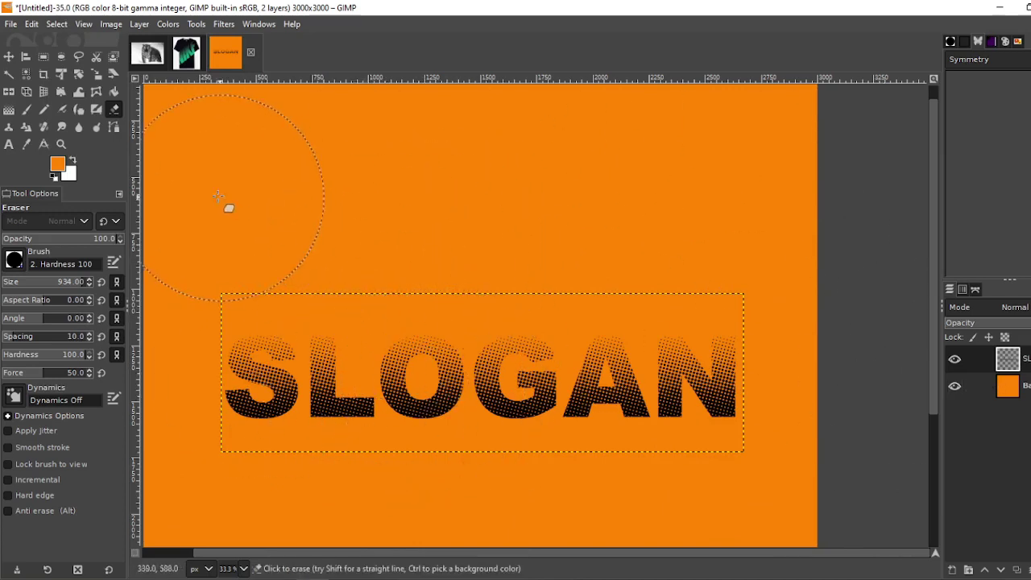
# Set the foreground colour to red.
pyautogui.click(65, 166)
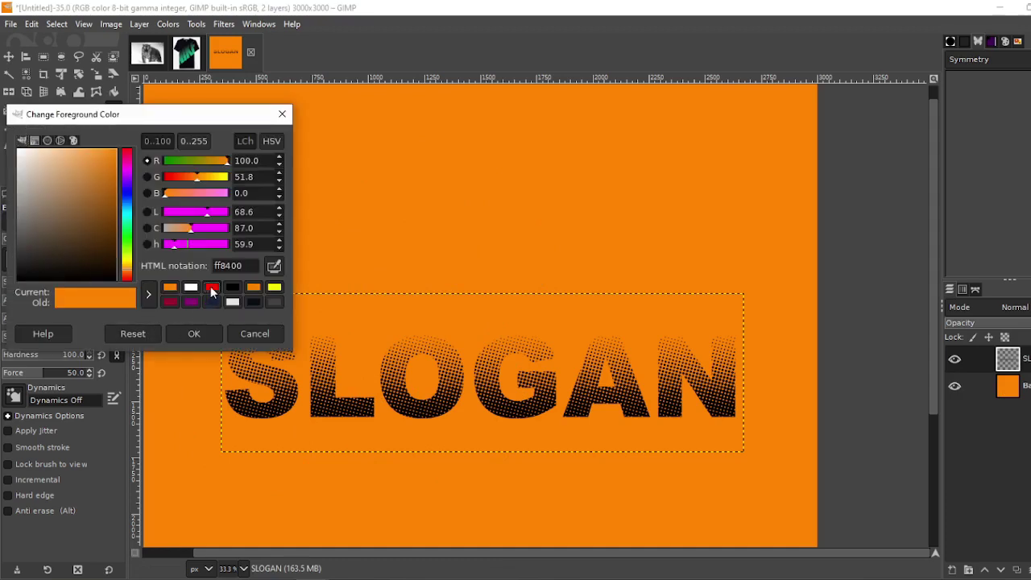
pyautogui.click(212, 288)
pyautogui.click(194, 334)
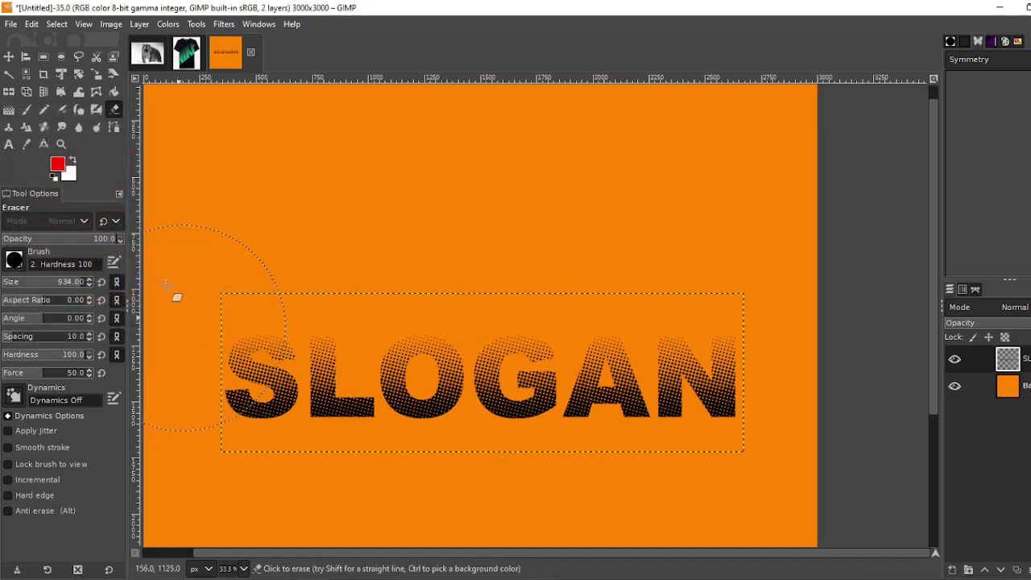
# Select the black halftone dots by colour, paint them red with the Paintbrush, then deselect.
pyautogui.press('2')
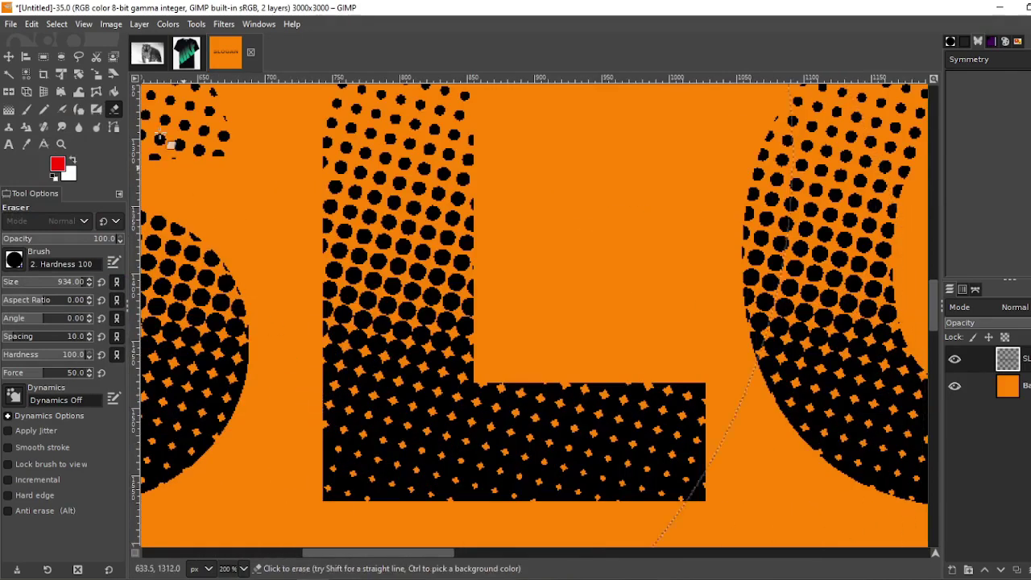
pyautogui.click(27, 74)
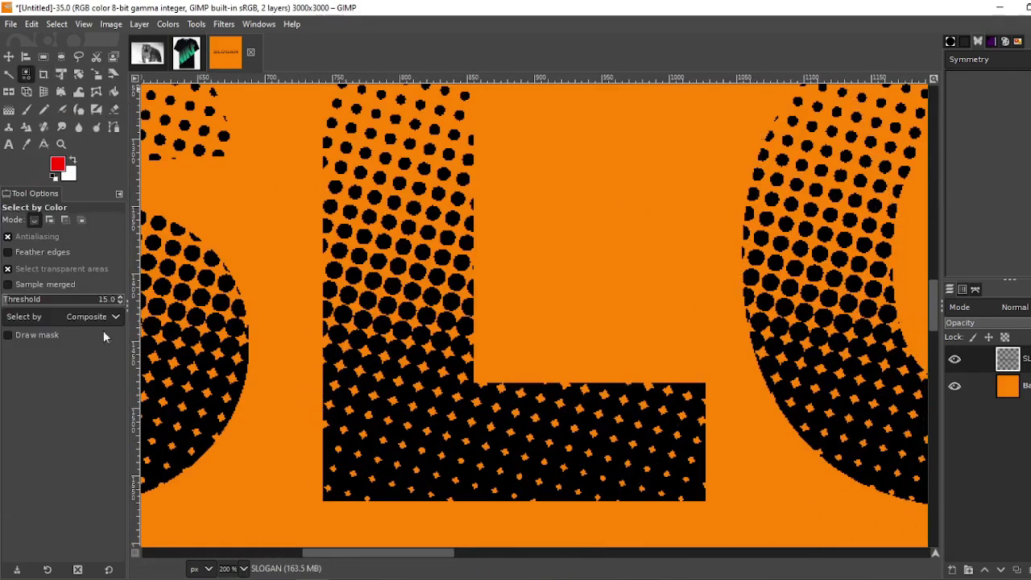
pyautogui.click(342, 481)
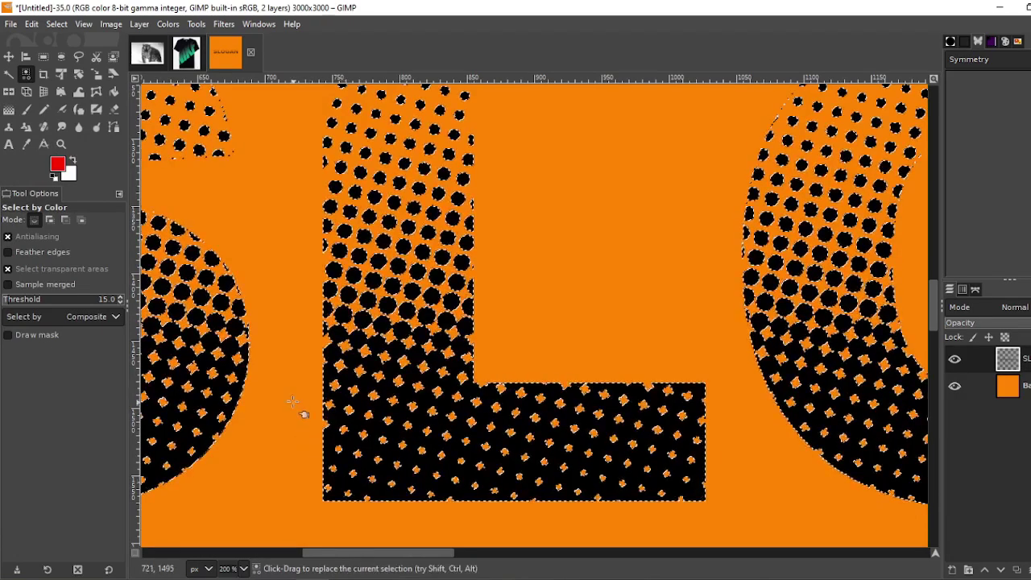
pyautogui.press('-')
pyautogui.press('-')
pyautogui.press('-')
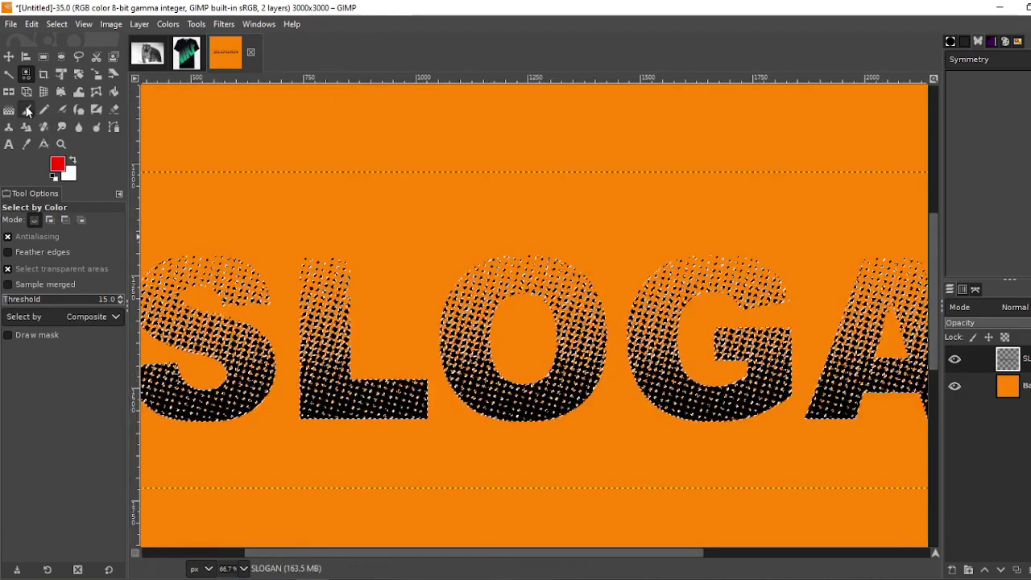
pyautogui.press('p')
pyautogui.press('-')
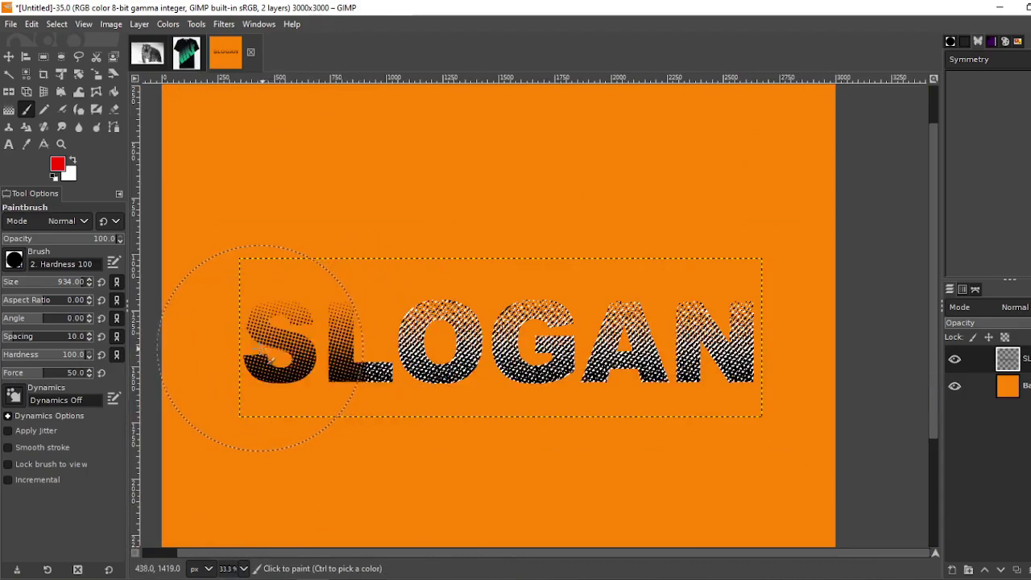
pyautogui.moveTo(258, 339)
pyautogui.mouseDown()
pyautogui.moveTo(610, 351)
pyautogui.moveTo(762, 378)
pyautogui.mouseUp()
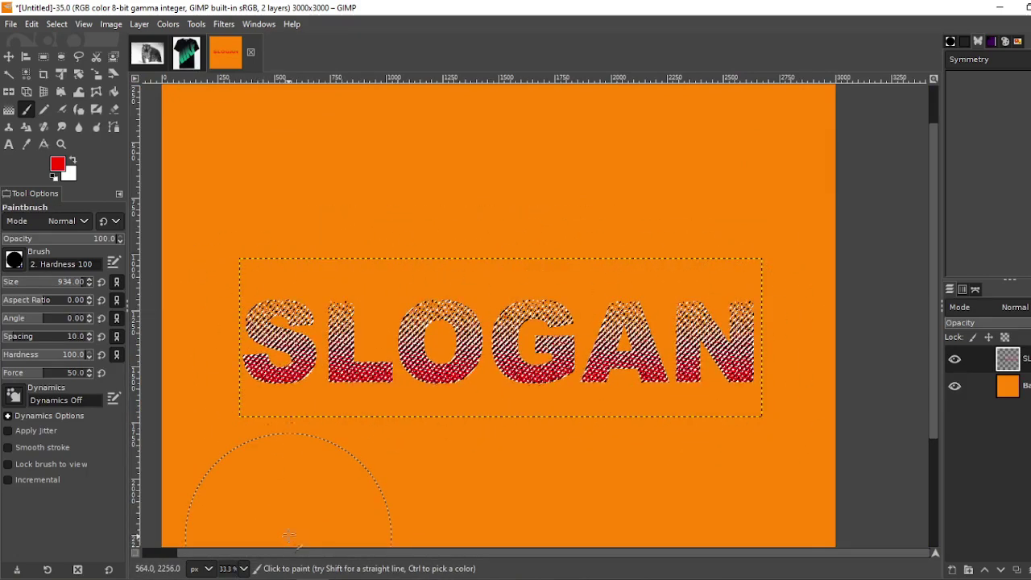
pyautogui.click(60, 21)
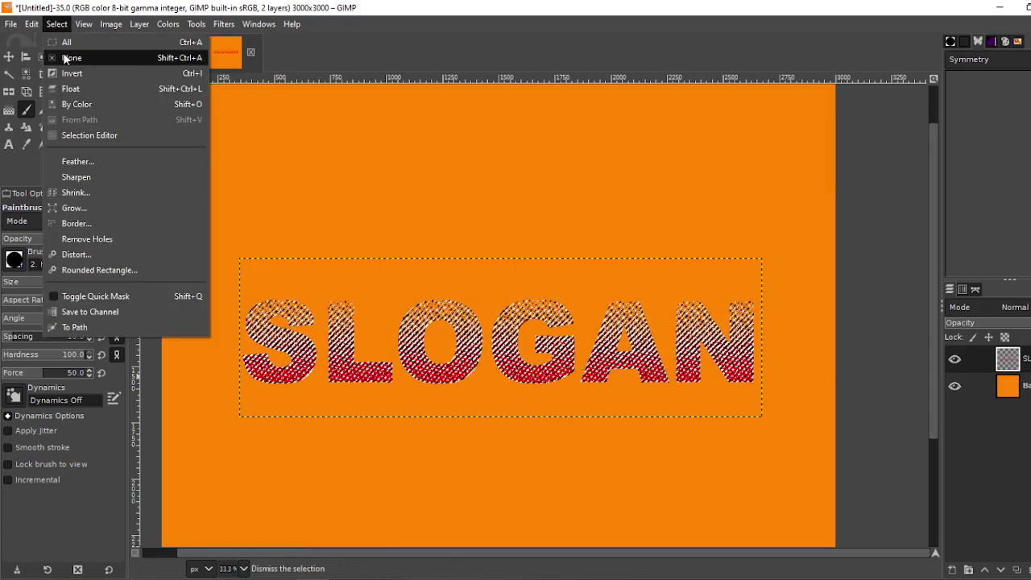
pyautogui.click(65, 56)
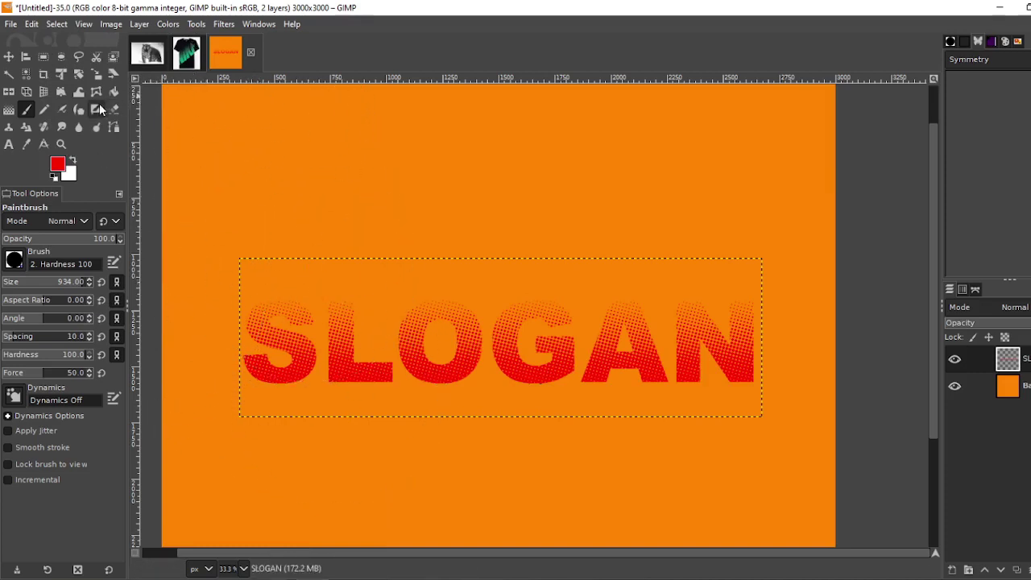
# Rotate the SLOGAN layer about −26.67° so it runs diagonally upward.
pyautogui.click(78, 75)
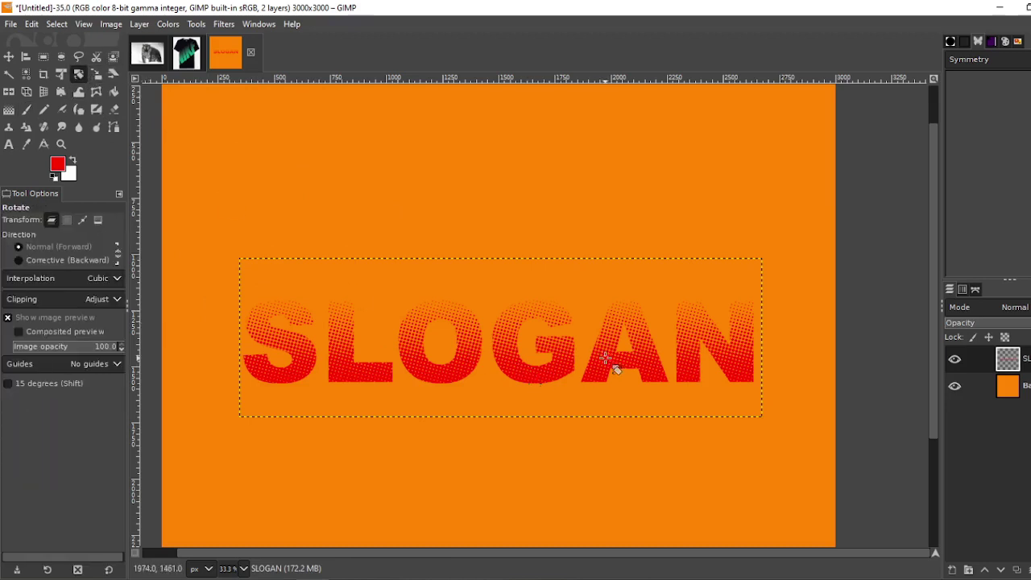
pyautogui.click(634, 372)
pyautogui.moveTo(723, 370); pyautogui.dragTo(711, 262)
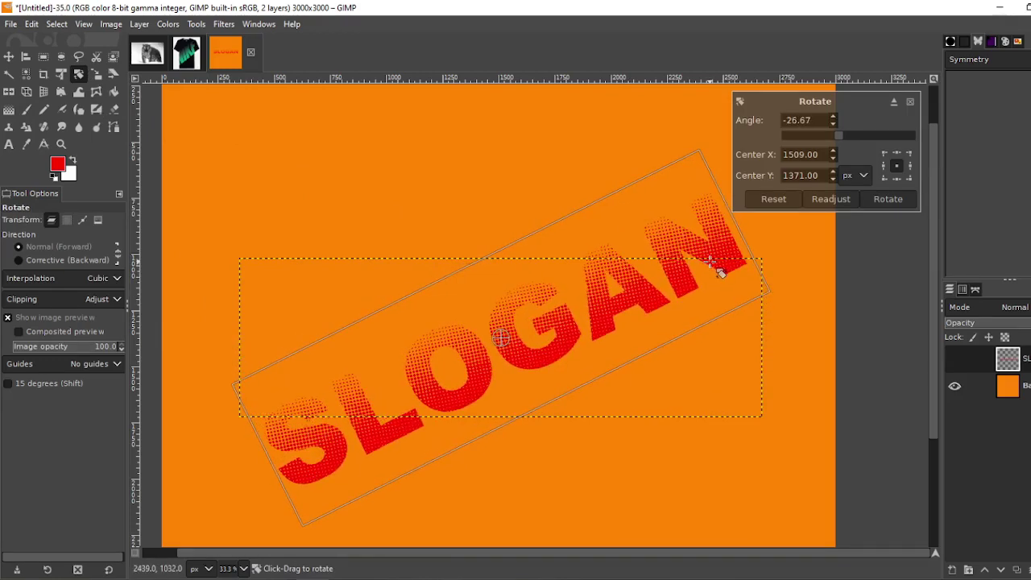
pyautogui.click(880, 199)
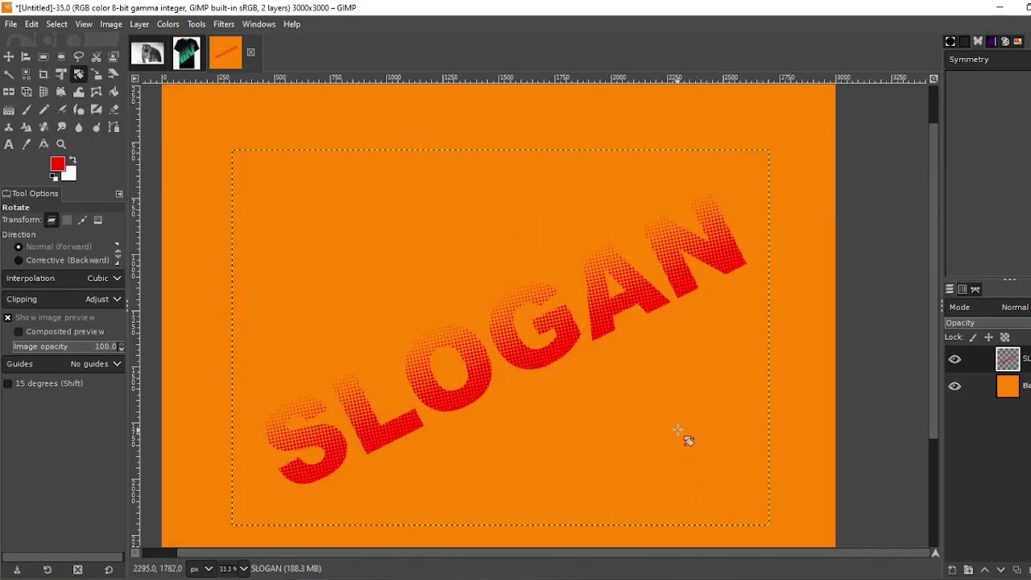
pyautogui.scroll(-3, 677, 430)
pyautogui.scroll(-2, 738, 389)
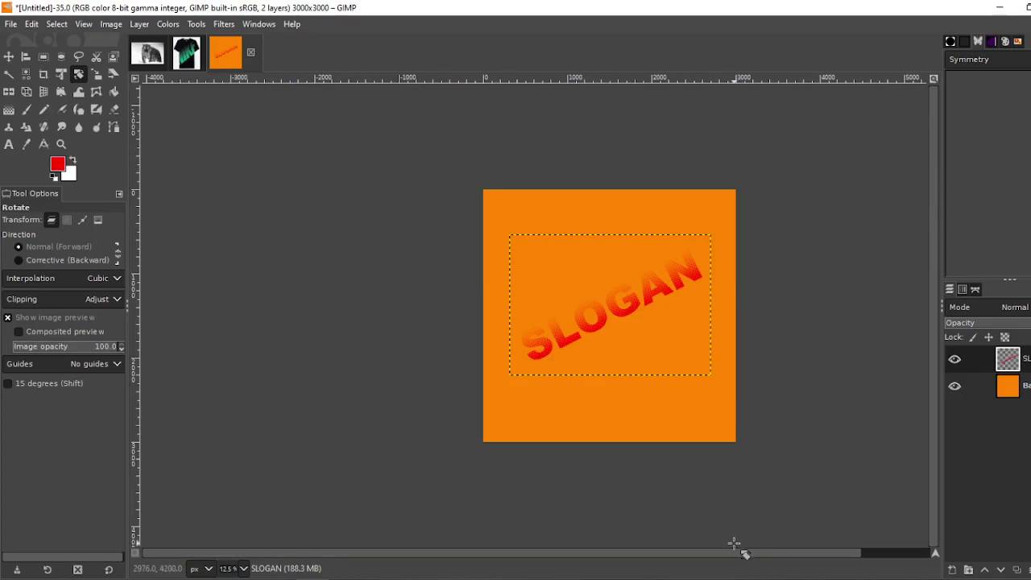
pyautogui.hscroll(2, 747, 553)
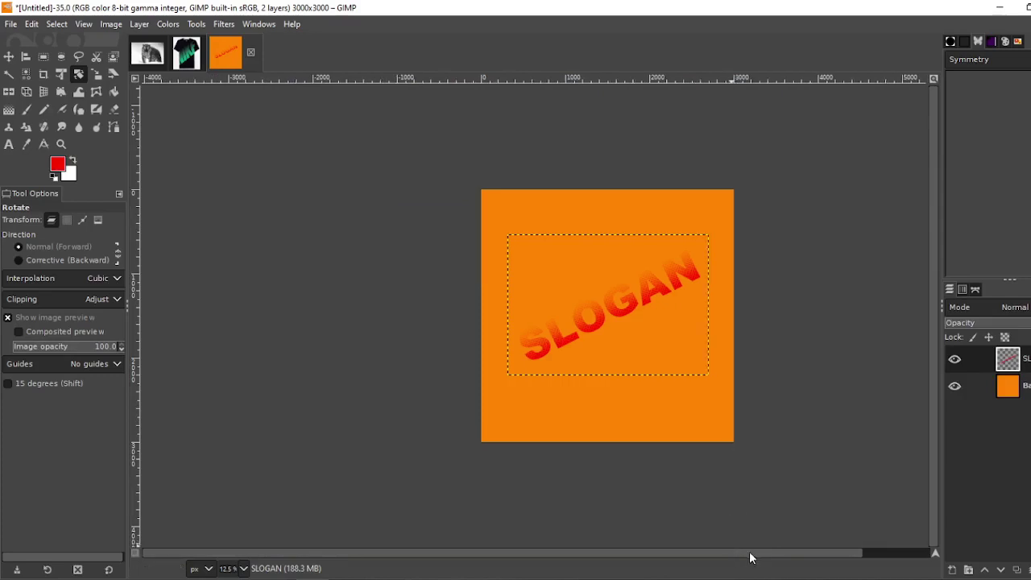
# Start scaling the SLOGAN layer, reset a trial proportional enlargement, and unlink the width/height chain.
pyautogui.click(101, 75)
pyautogui.click(560, 306)
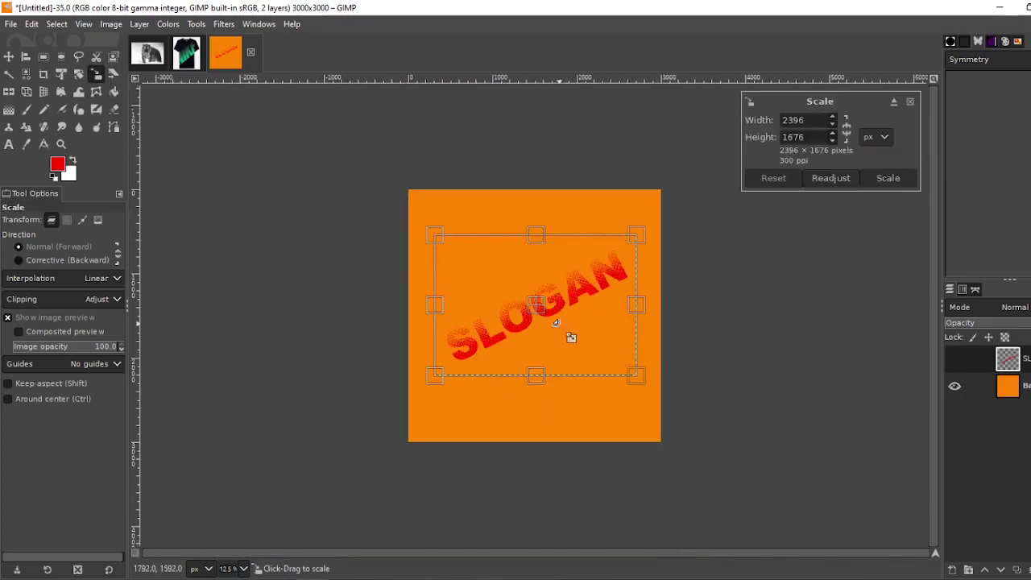
pyautogui.click(846, 127)
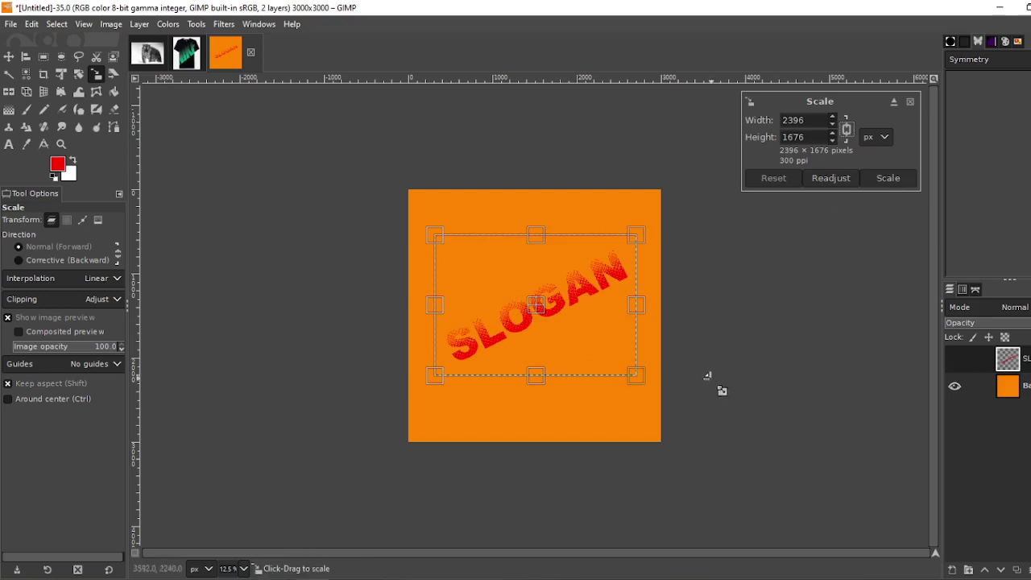
pyautogui.moveTo(631, 373); pyautogui.dragTo(666, 435)
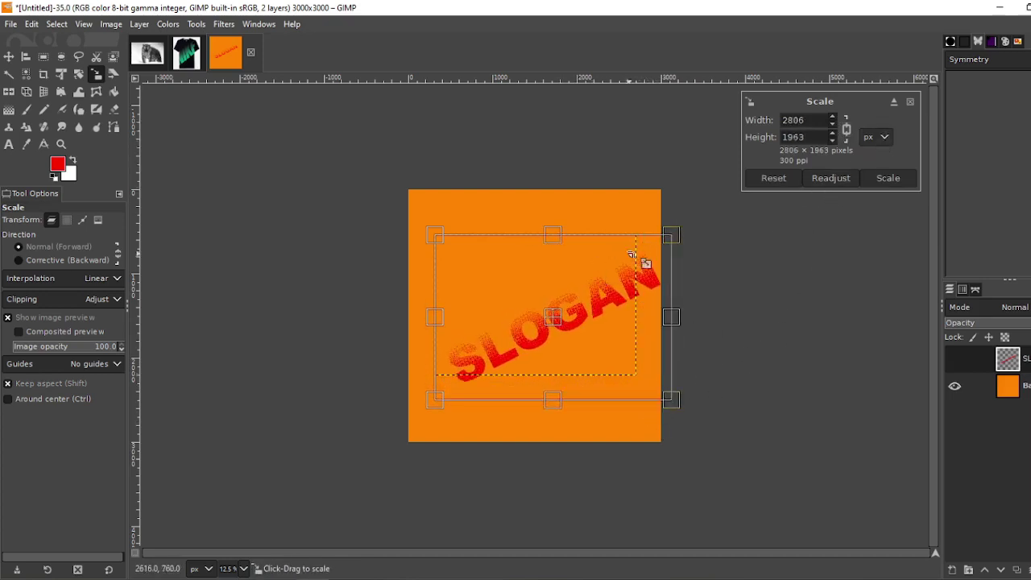
pyautogui.click(767, 178)
pyautogui.click(848, 129)
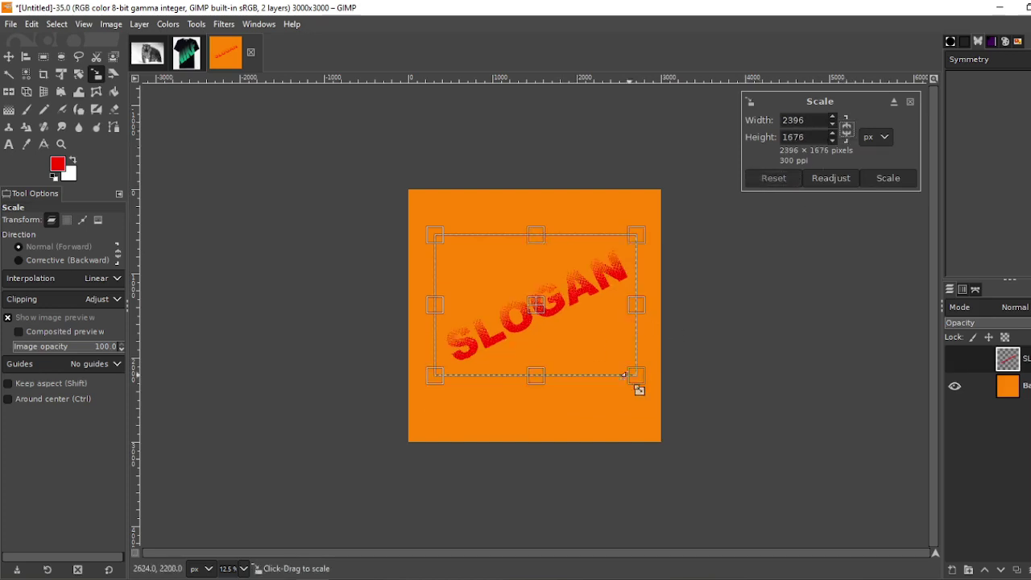
# Stretch SLOGAN corner to corner across the orange square to about 3092 × 3228 px and apply.
pyautogui.moveTo(632, 375); pyautogui.dragTo(662, 427)
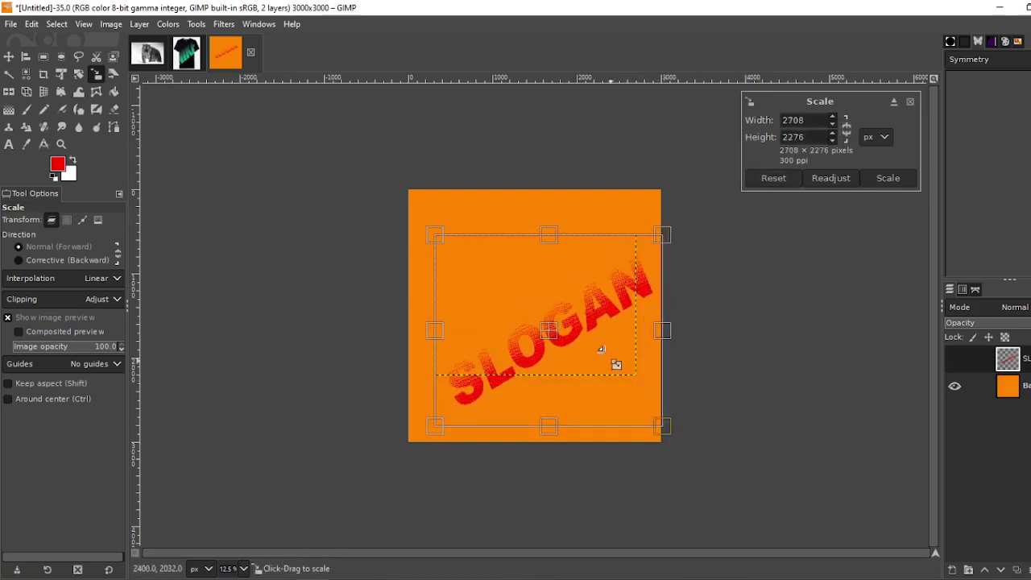
pyautogui.moveTo(543, 238); pyautogui.dragTo(528, 197)
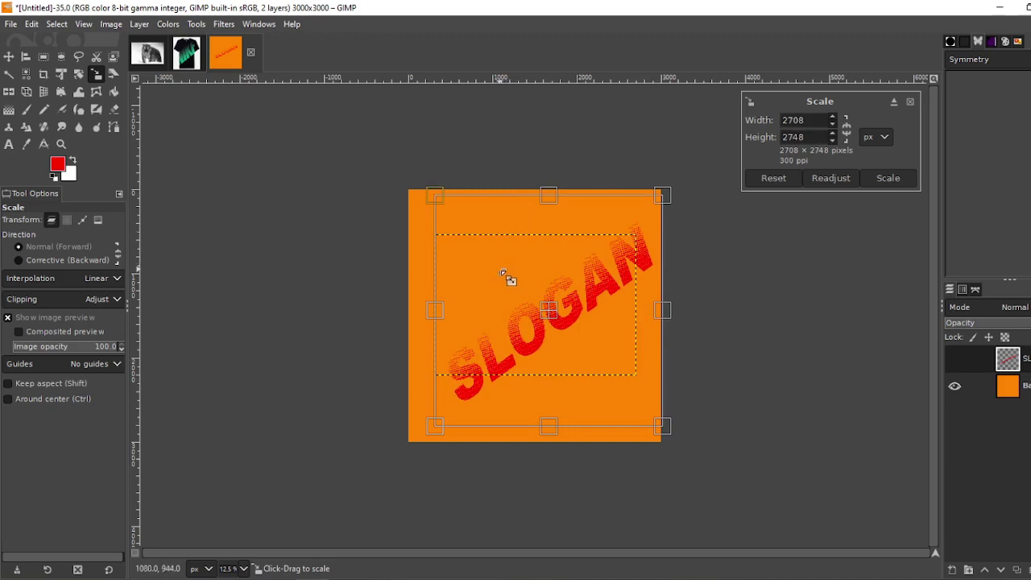
pyautogui.moveTo(502, 273); pyautogui.dragTo(449, 231)
pyautogui.moveTo(603, 376)
pyautogui.mouseDown()
pyautogui.moveTo(593, 385)
pyautogui.moveTo(602, 392)
pyautogui.mouseUp()
pyautogui.moveTo(677, 457); pyautogui.dragTo(668, 442)
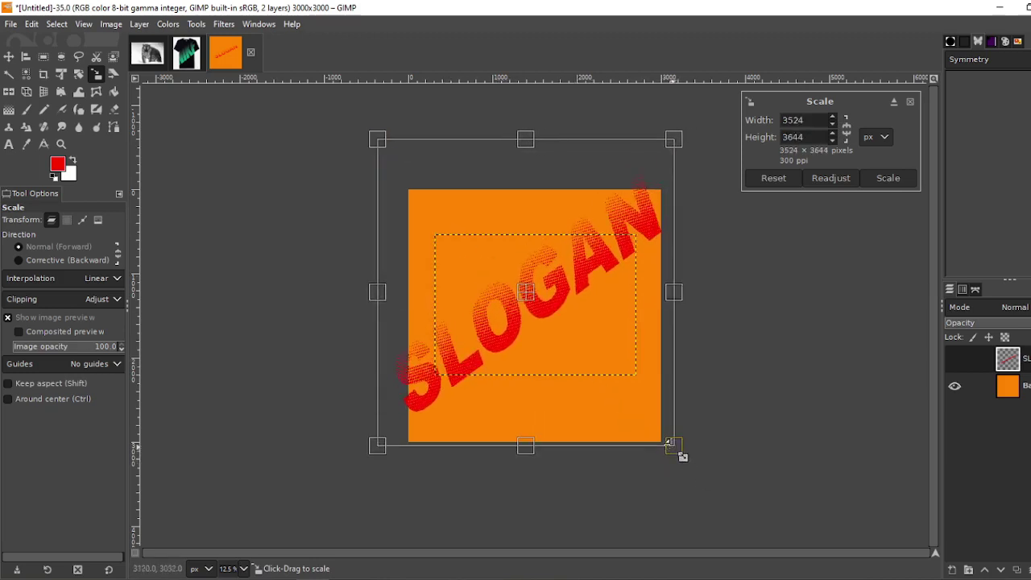
pyautogui.moveTo(401, 164); pyautogui.dragTo(409, 169)
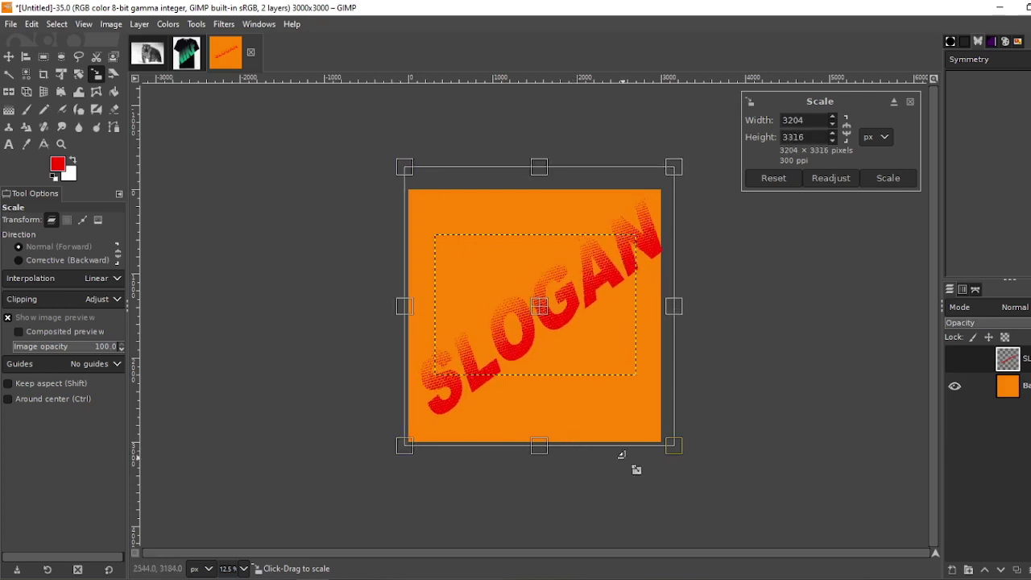
pyautogui.moveTo(669, 446); pyautogui.dragTo(660, 437)
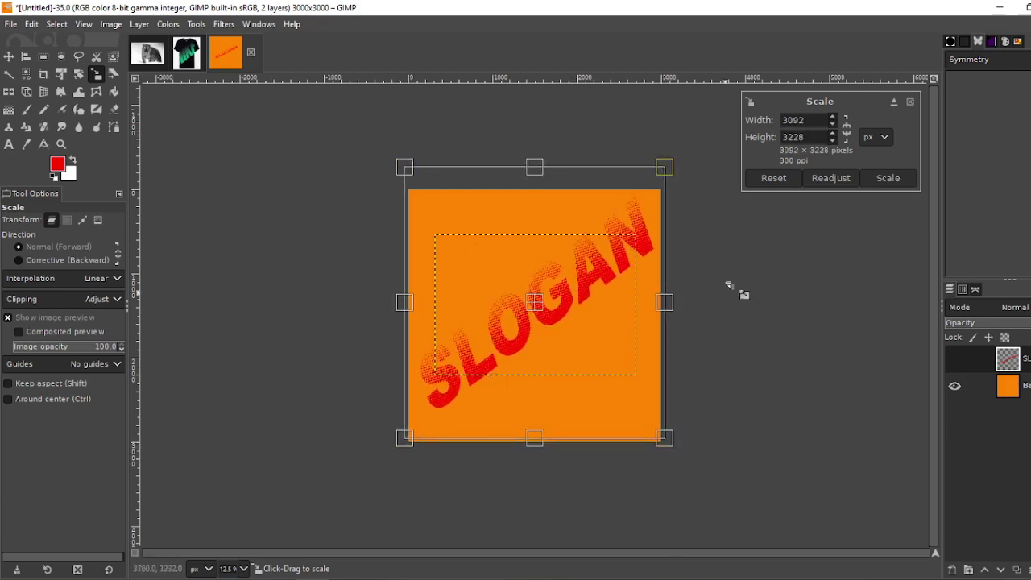
pyautogui.click(881, 180)
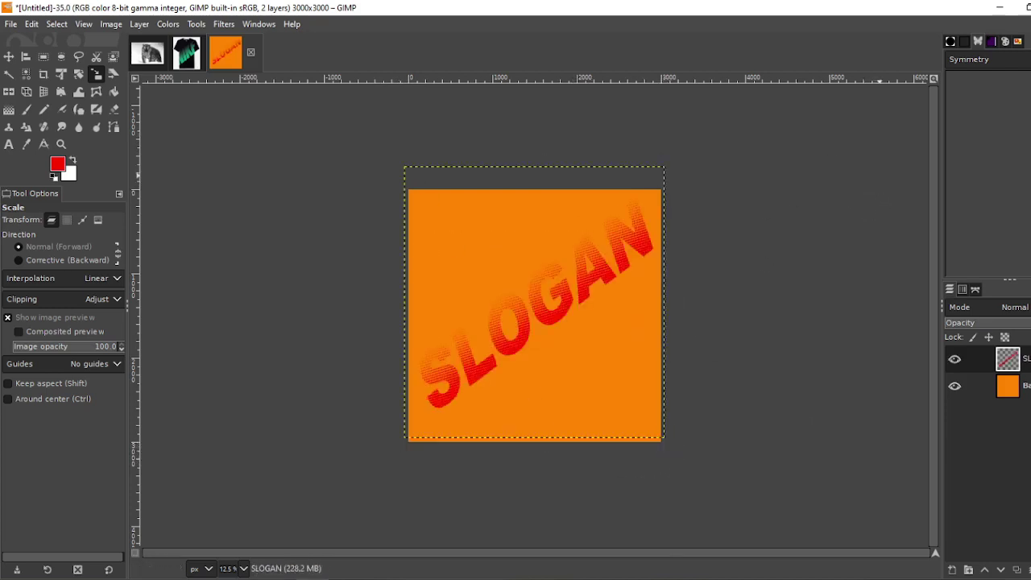